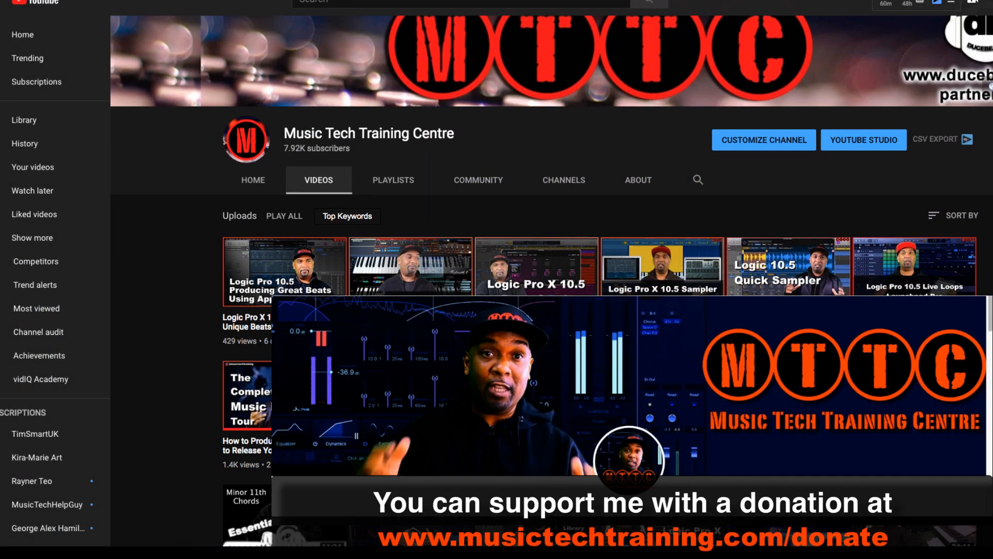
Browse the uploaded videos on the Music Tech Training Centre YouTube channel
scroll(551, 258, "down", 3)
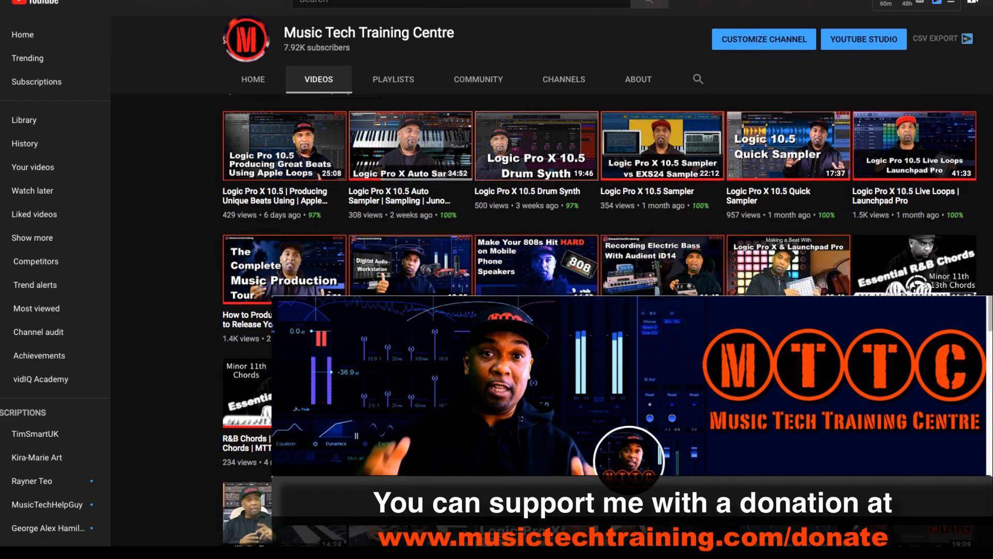
scroll(551, 258, "down", 6)
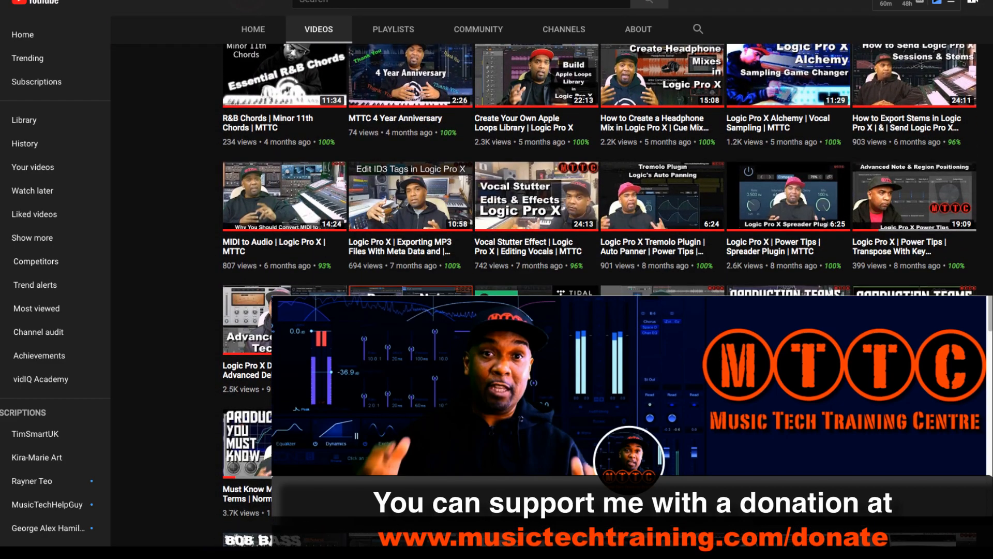
scroll(551, 258, "down", 3)
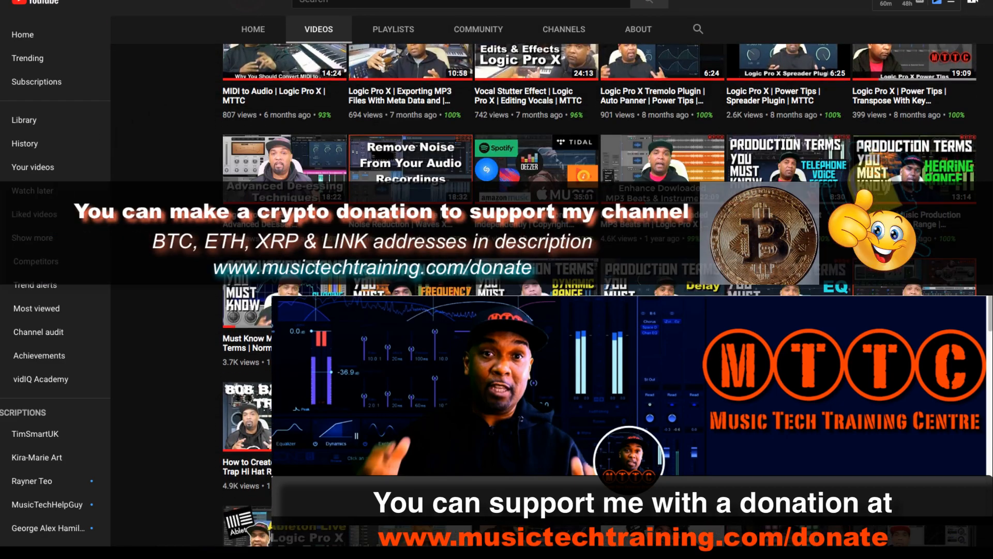
scroll(552, 258, "down", 2)
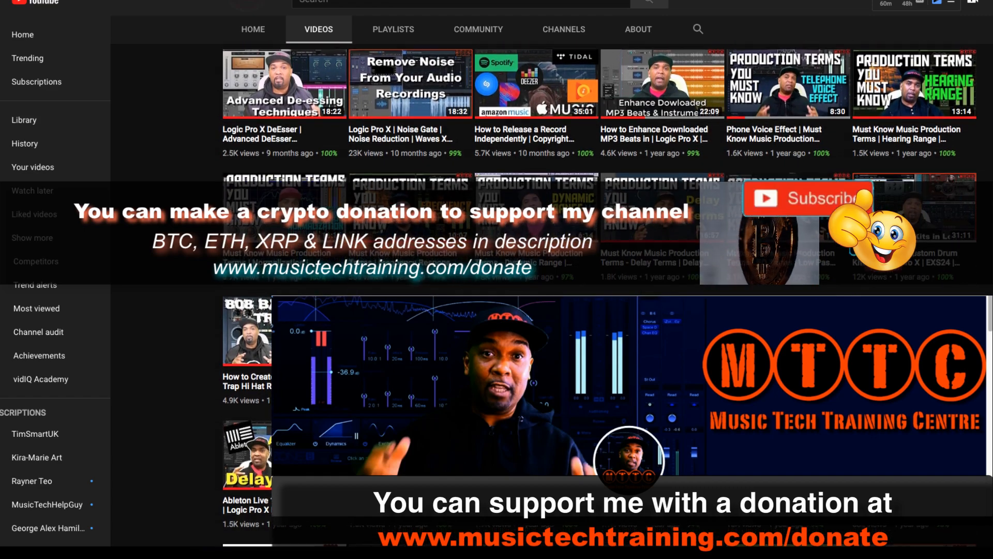
scroll(551, 259, "down", 8)
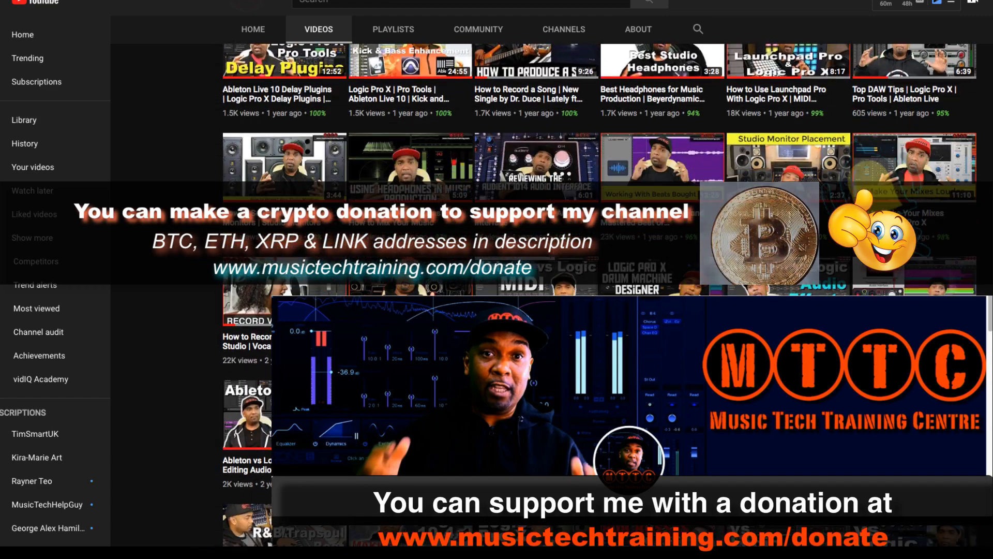
scroll(552, 258, "down", 3)
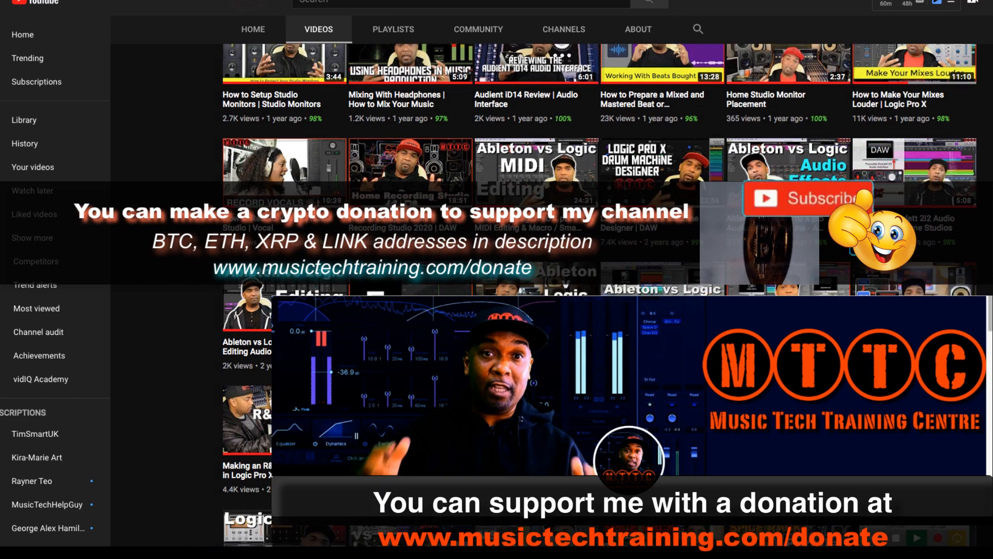
scroll(552, 258, "down", 5)
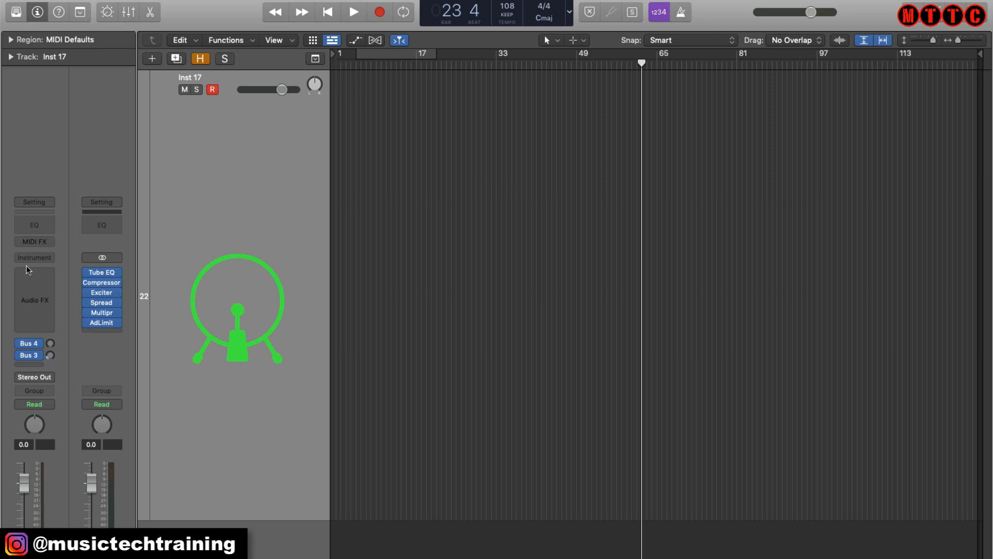
Insert the Arpeggiator and Note Repeater MIDI effects on the Inst 17 track, moving the Arpeggiator window aside
left_click(47, 243)
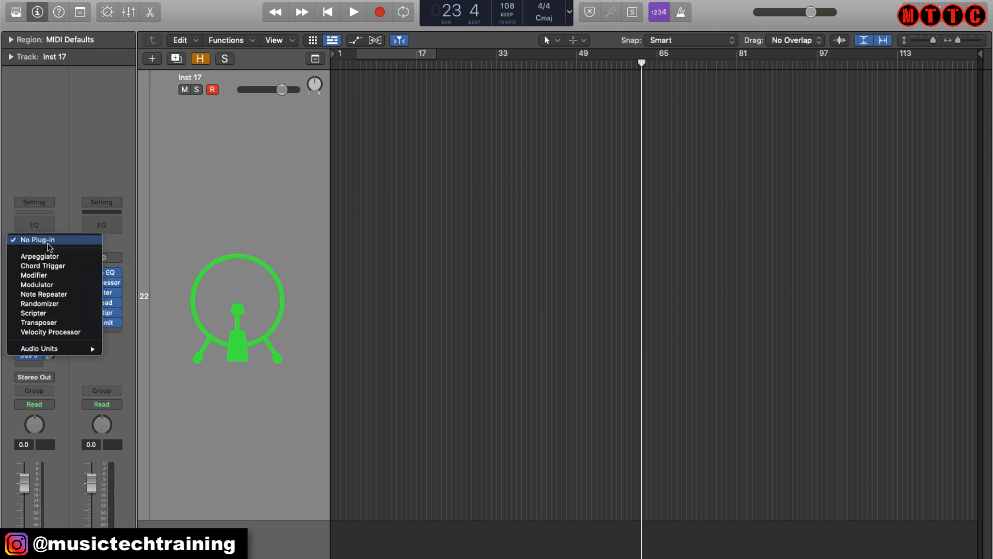
left_click(58, 256)
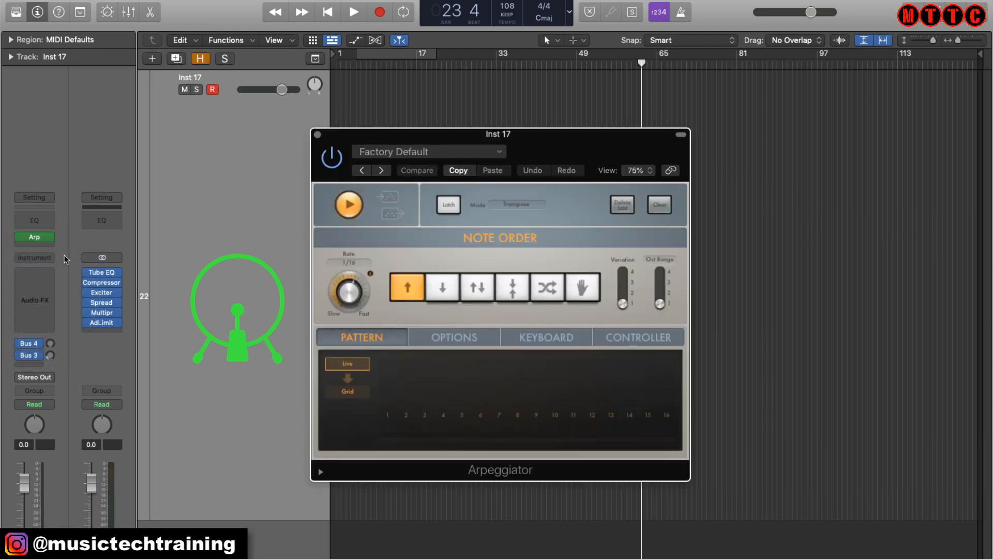
left_click_drag(539, 135, 842, 3)
left_click(45, 248)
left_click(73, 294)
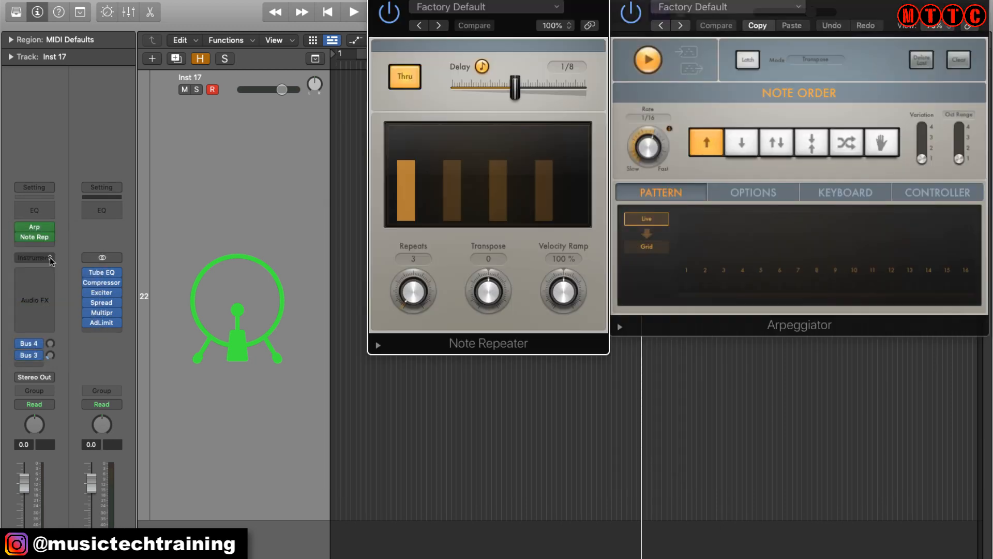
Load Drum Synth as the track's instrument and insert a stereo Step FX audio effect
left_click(51, 259)
left_click(179, 295)
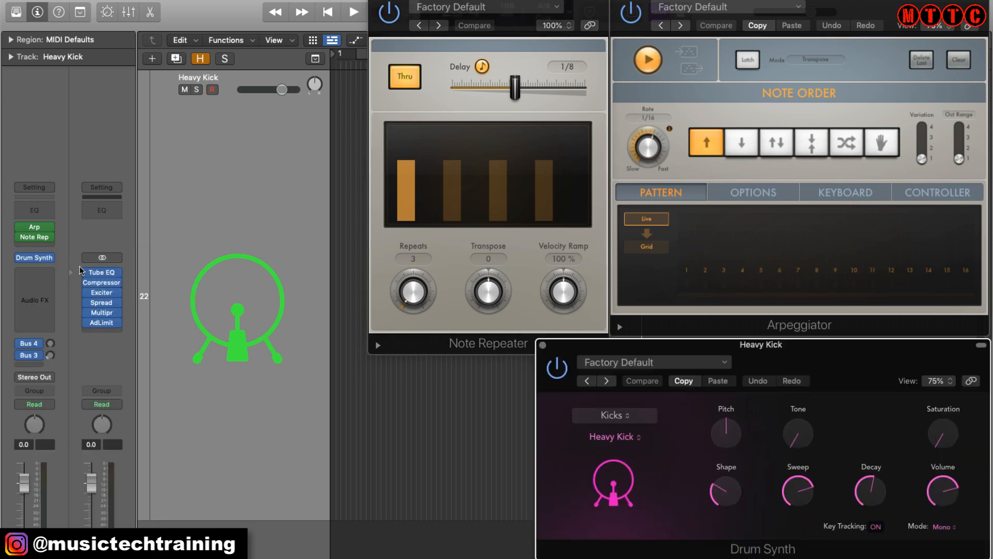
left_click(51, 273)
mouse_move(41, 436)
mouse_move(133, 454)
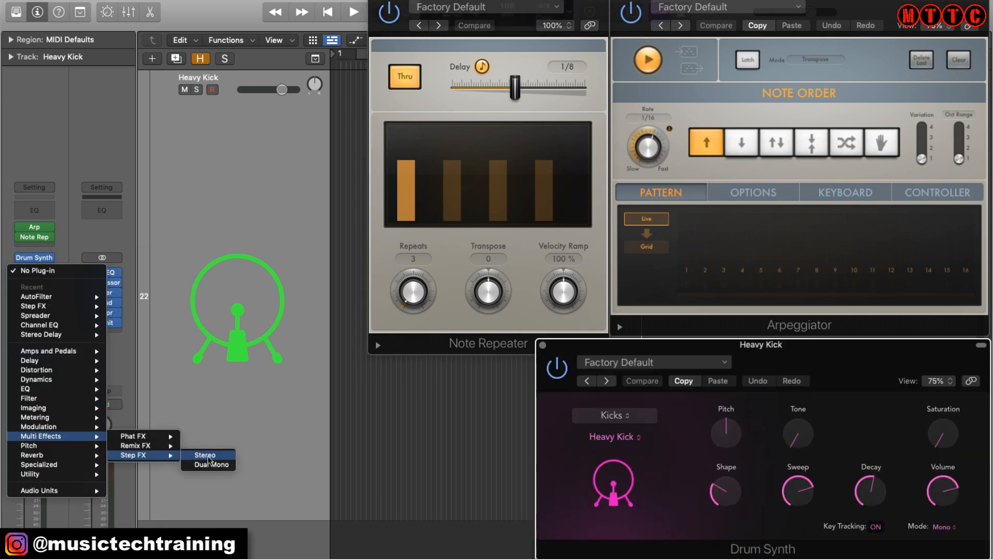
left_click(208, 455)
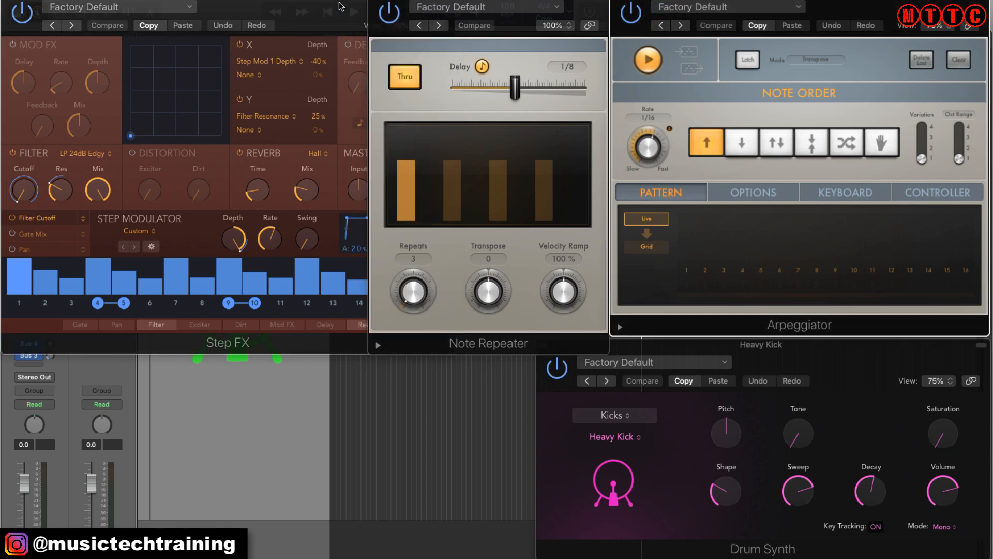
left_click(332, 1)
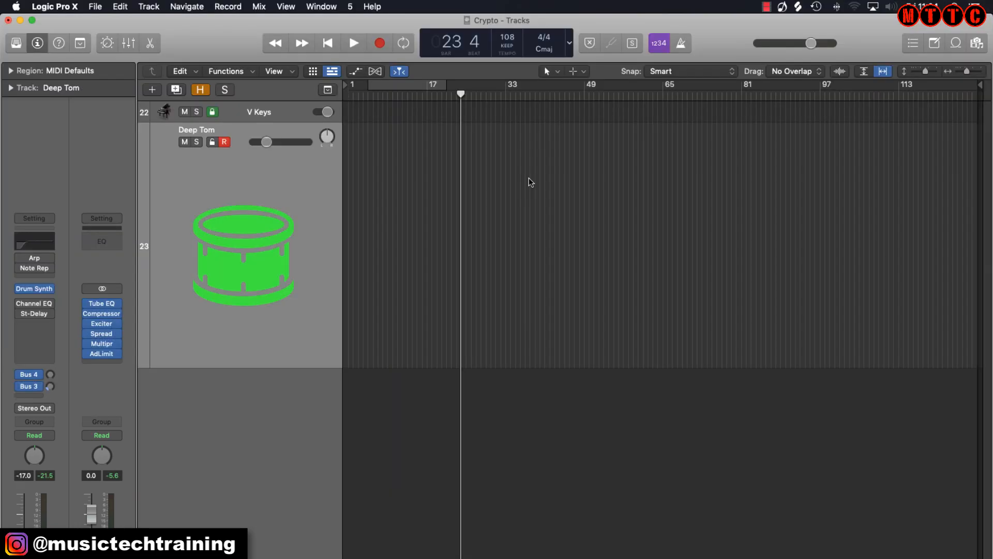
Open the Deep Tom track's Drum Synth and review it alongside the Arpeggiator
left_click(35, 291)
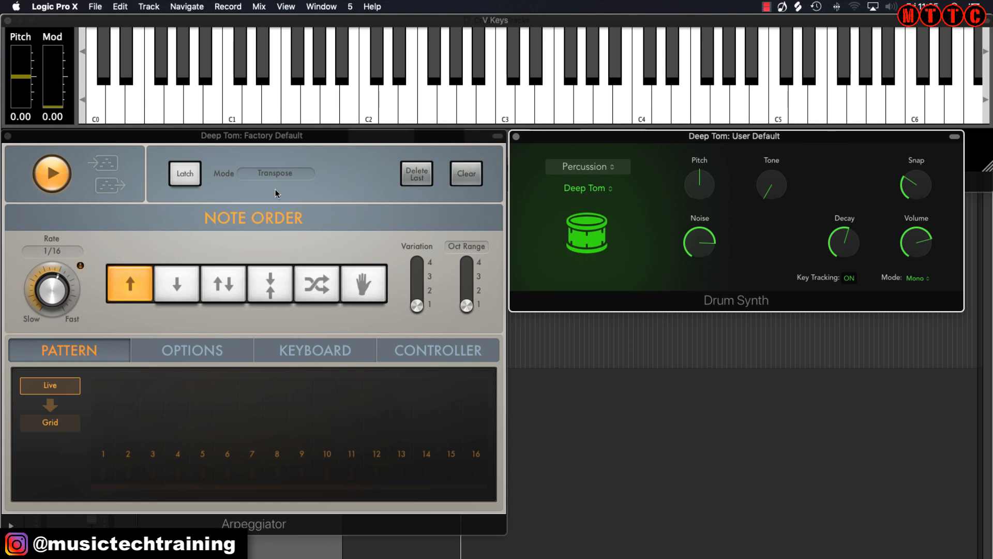
left_click(181, 224)
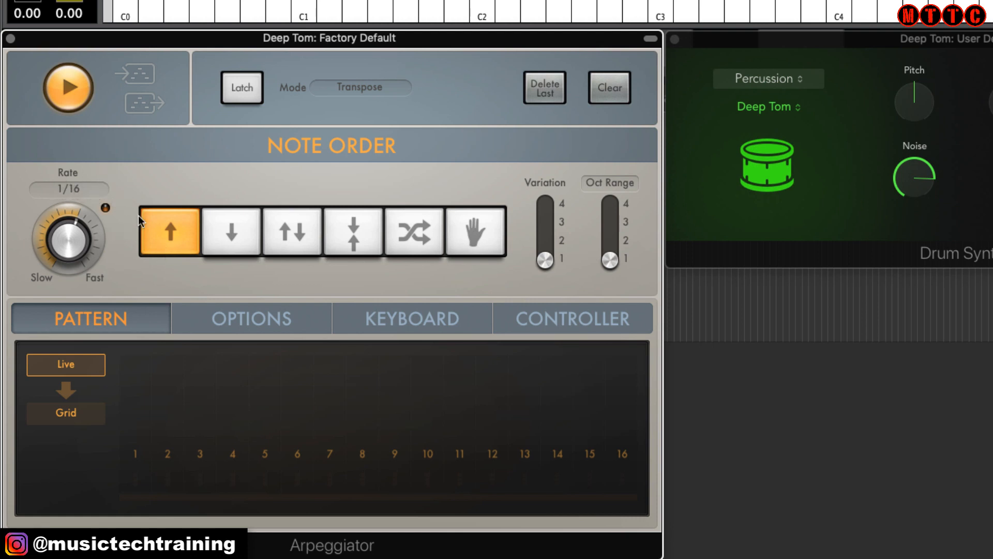
left_click(841, 4)
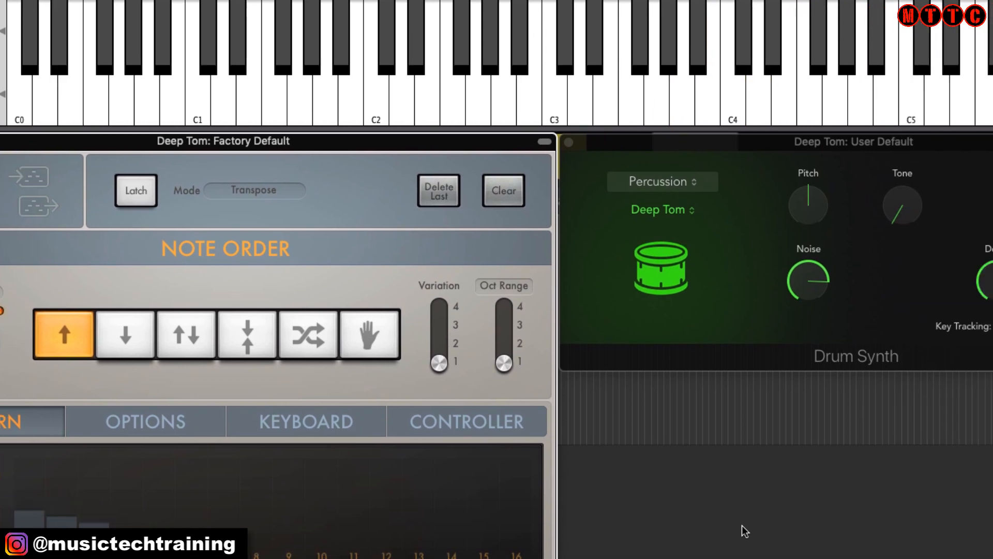
left_click(864, 146)
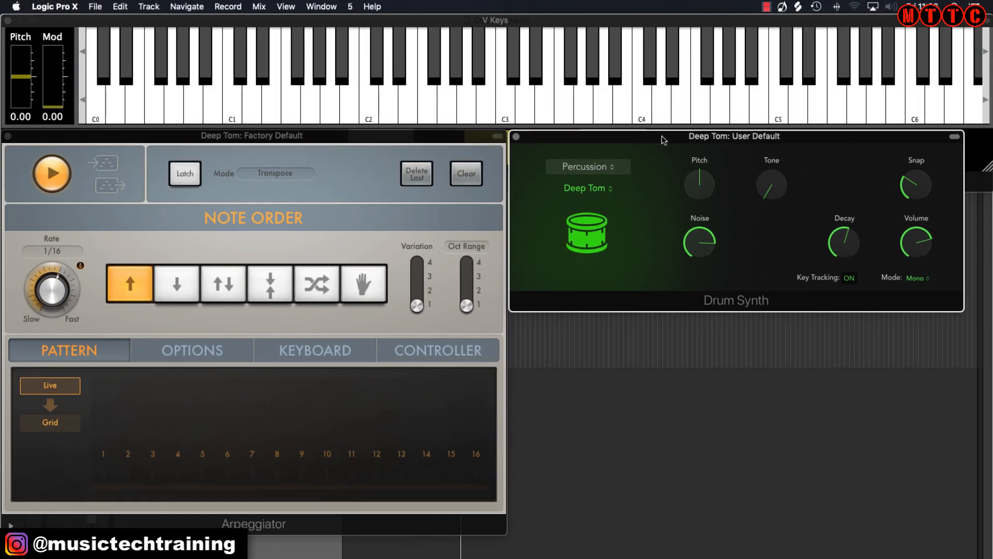
left_click(496, 139)
left_click(497, 137)
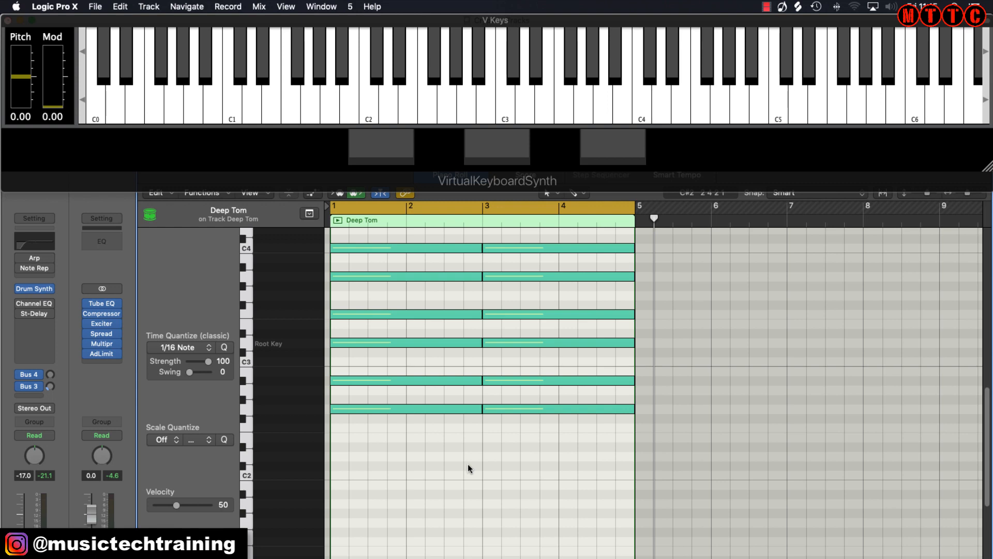
Try Poly mode on the Deep Tom Drum Synth and return it to Mono
key("super+9")
left_click(420, 139)
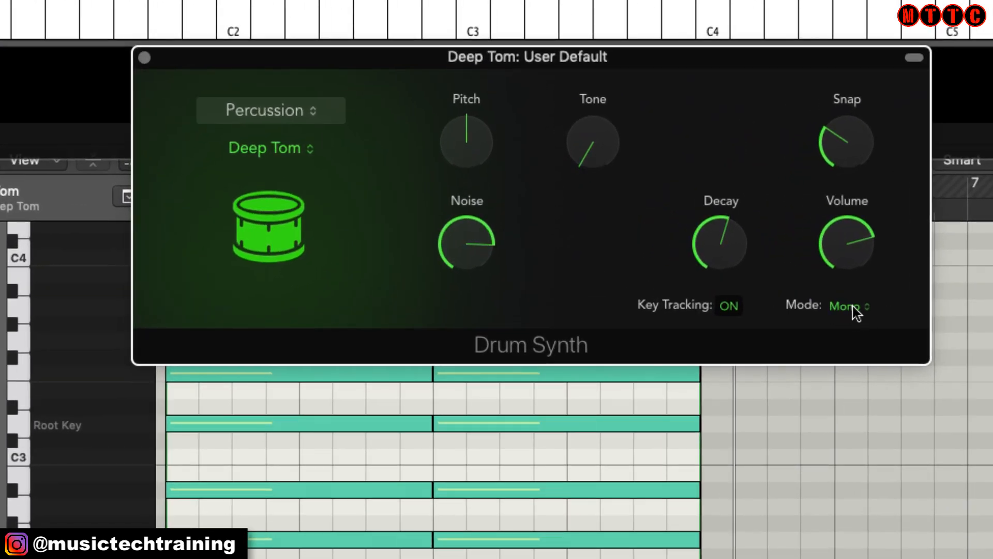
left_click(852, 307)
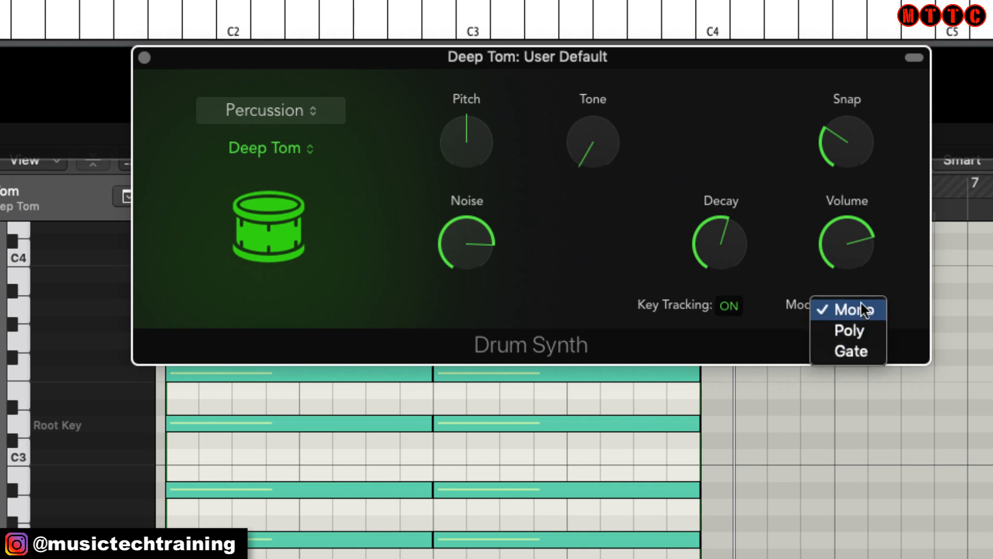
left_click(869, 313)
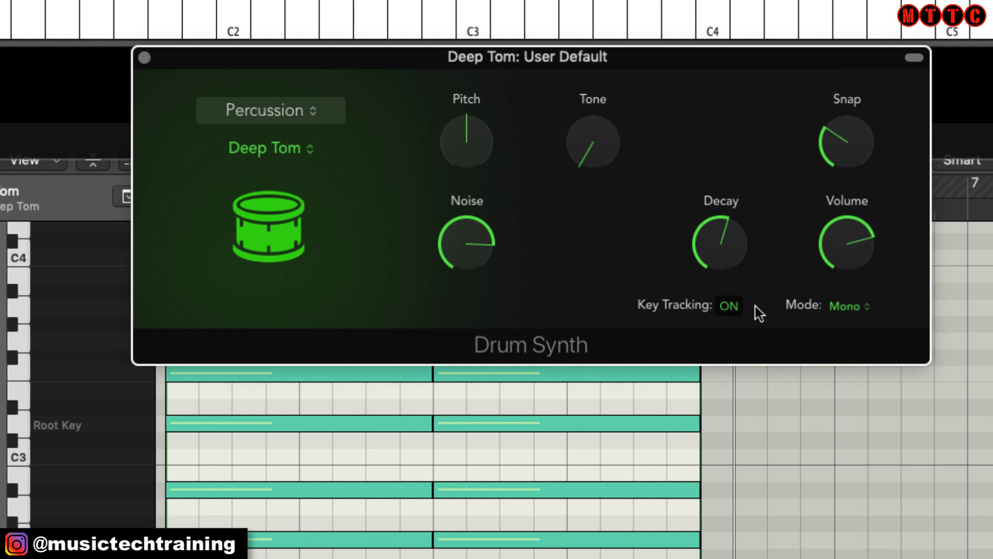
left_click(845, 306)
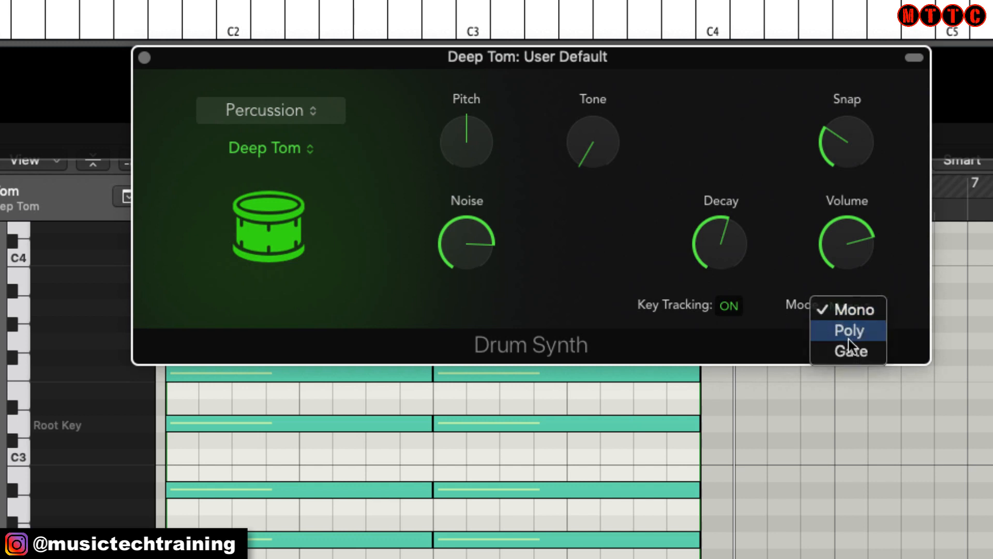
left_click(848, 331)
left_click(845, 306)
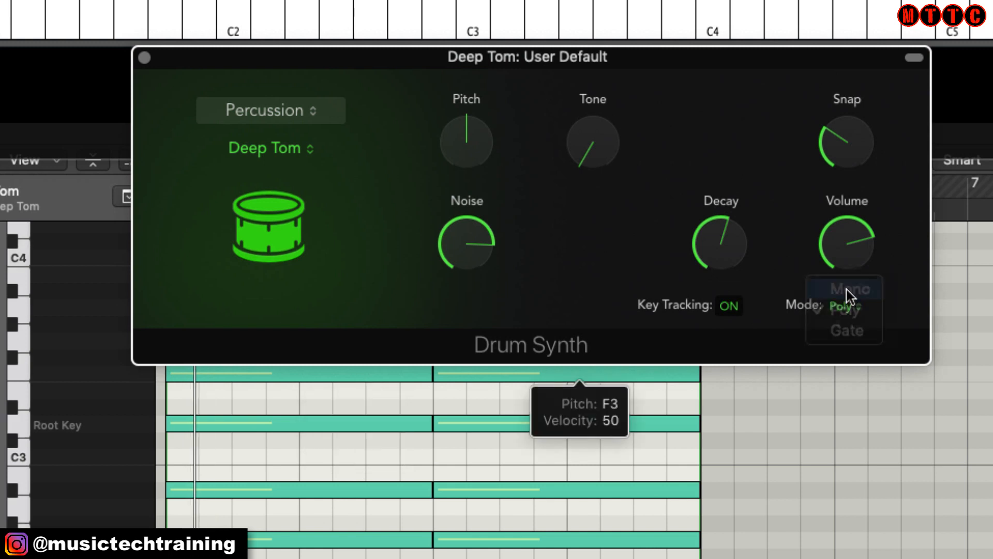
left_click(845, 288)
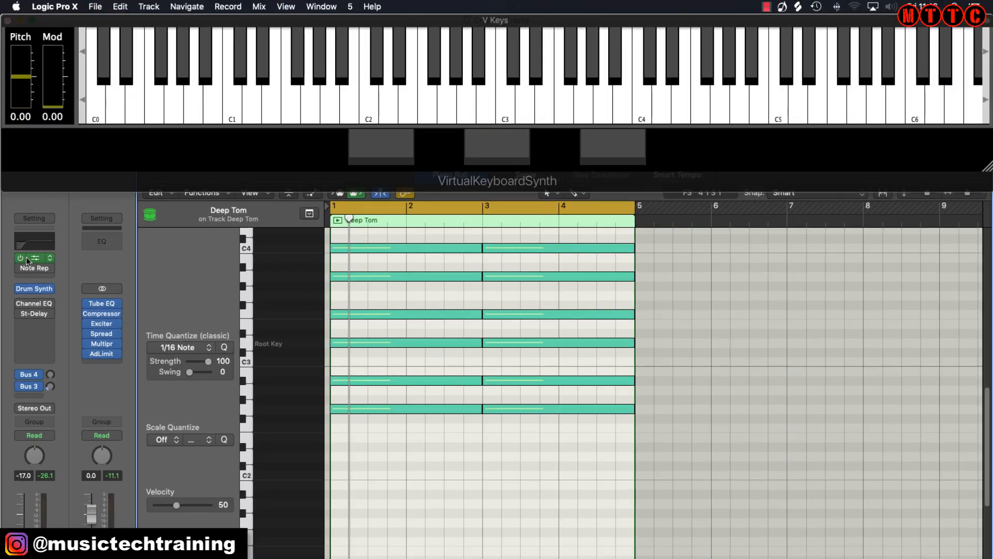
Audition the down, outside-in and random note orders in the Deep Tom track's Arpeggiator, and settle on up/down
left_click(26, 257)
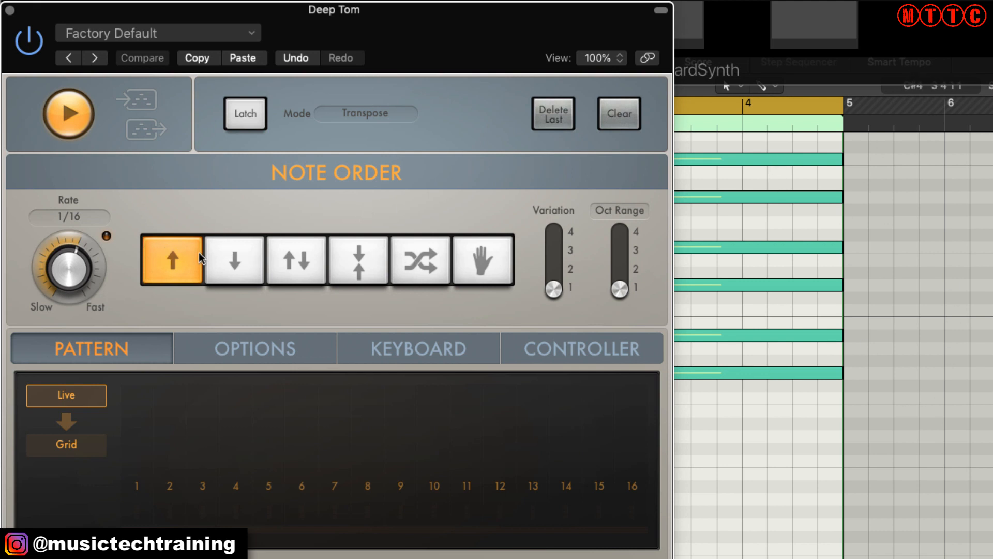
left_click(234, 261)
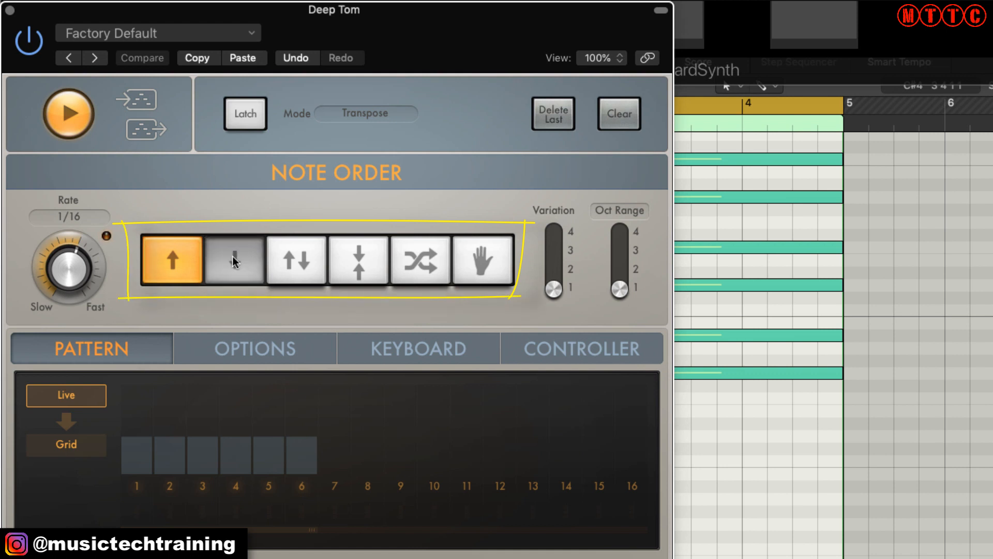
left_click(299, 261)
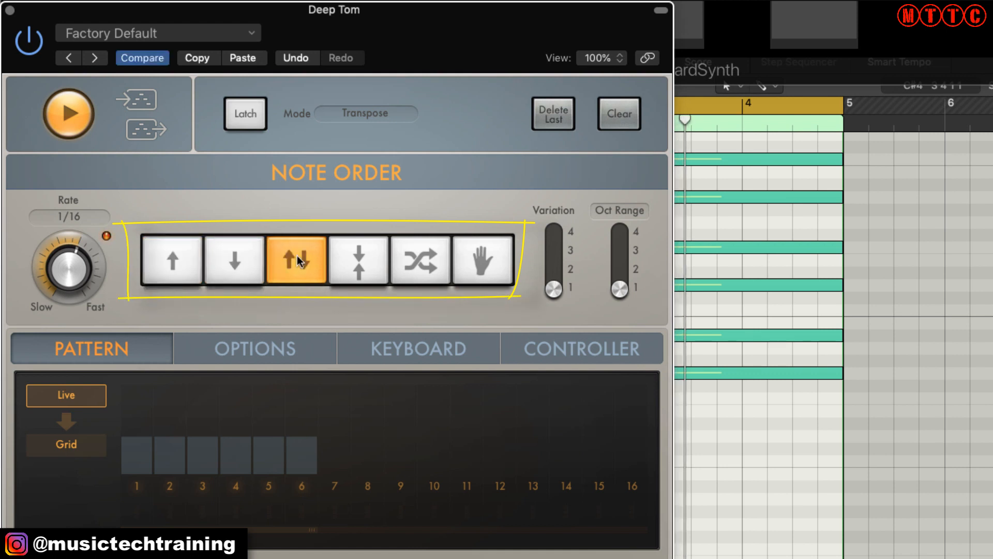
left_click(364, 264)
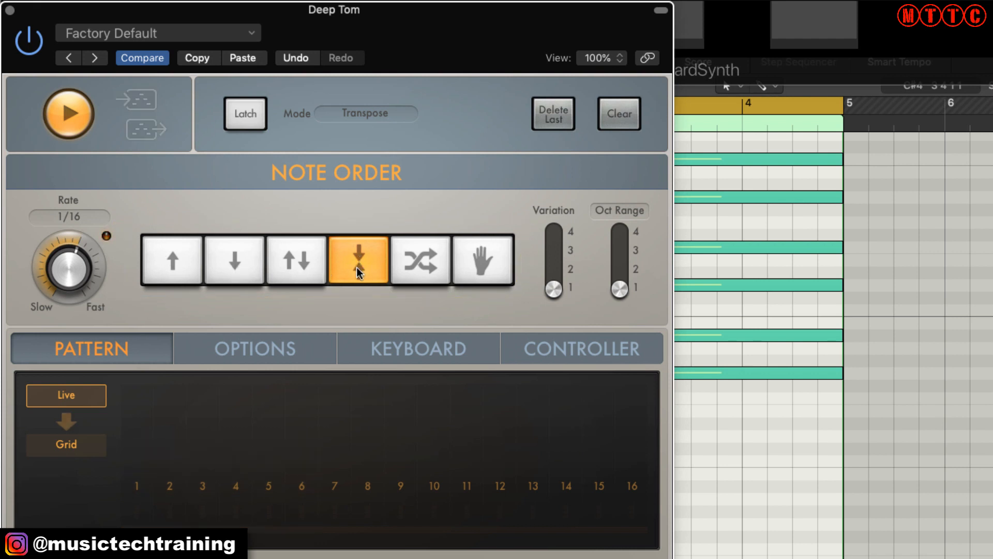
left_click(424, 263)
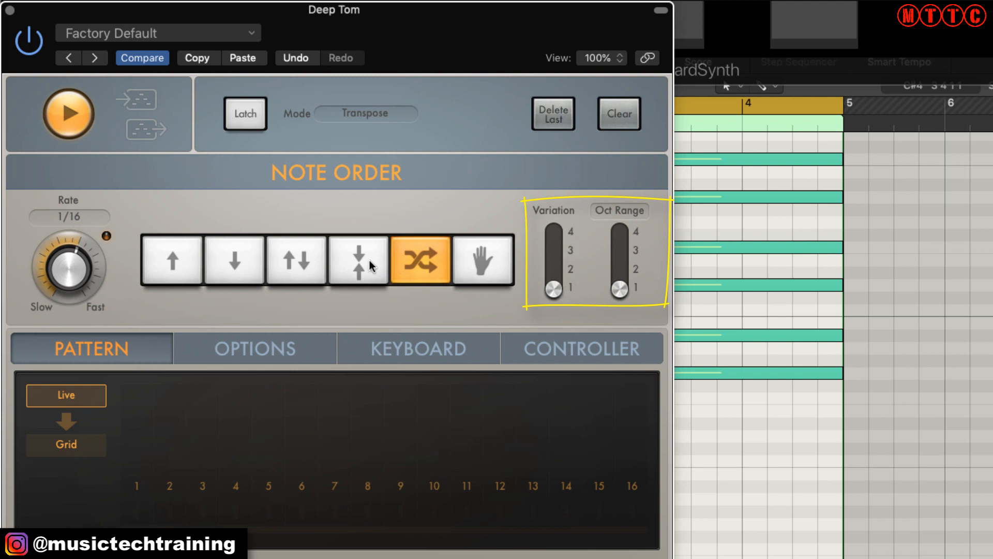
left_click(303, 262)
Audition the Arpeggiator's variations 2 to 4, leaving Variation at 2, and set Oct Range to 2
left_click_drag(554, 288, 556, 268)
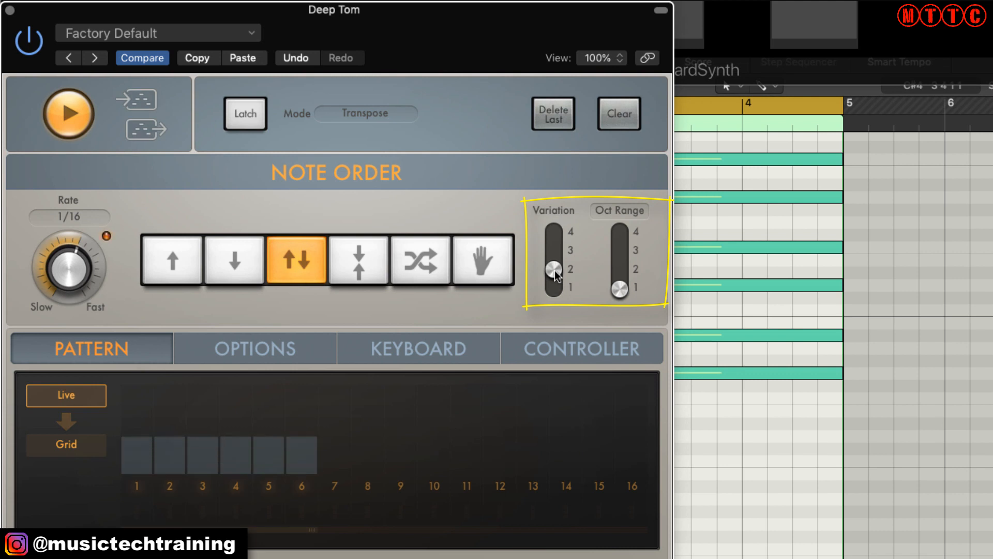
left_click_drag(555, 274, 556, 255)
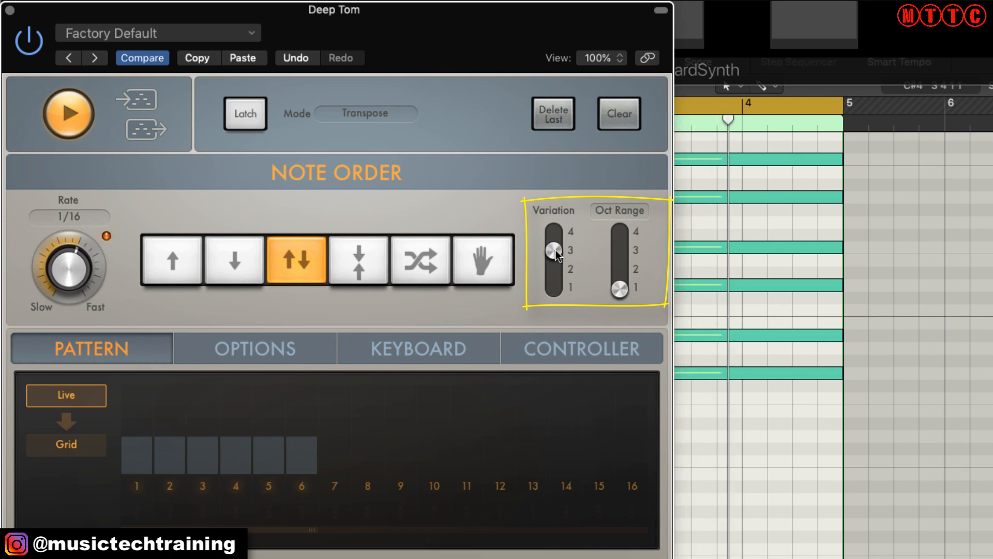
left_click(558, 234)
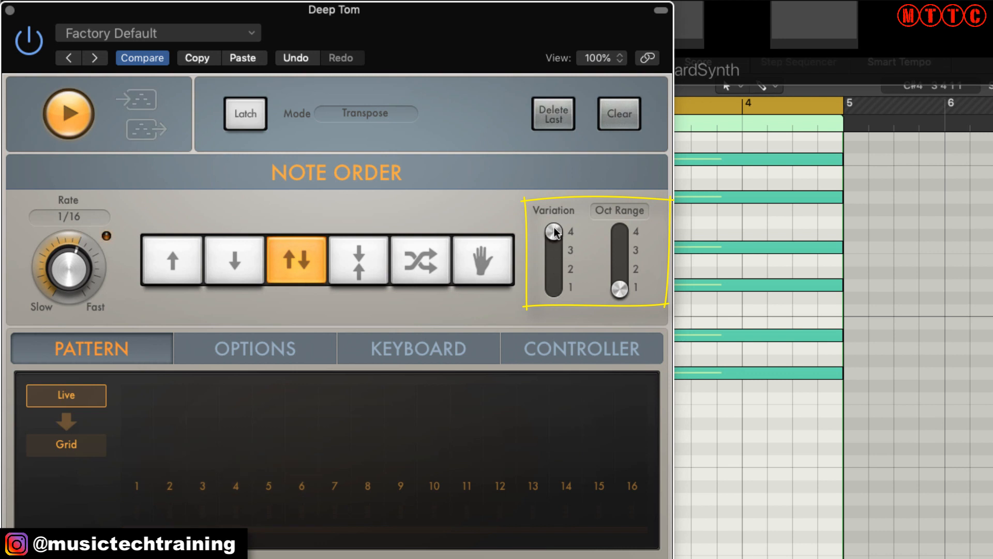
left_click_drag(555, 231, 553, 269)
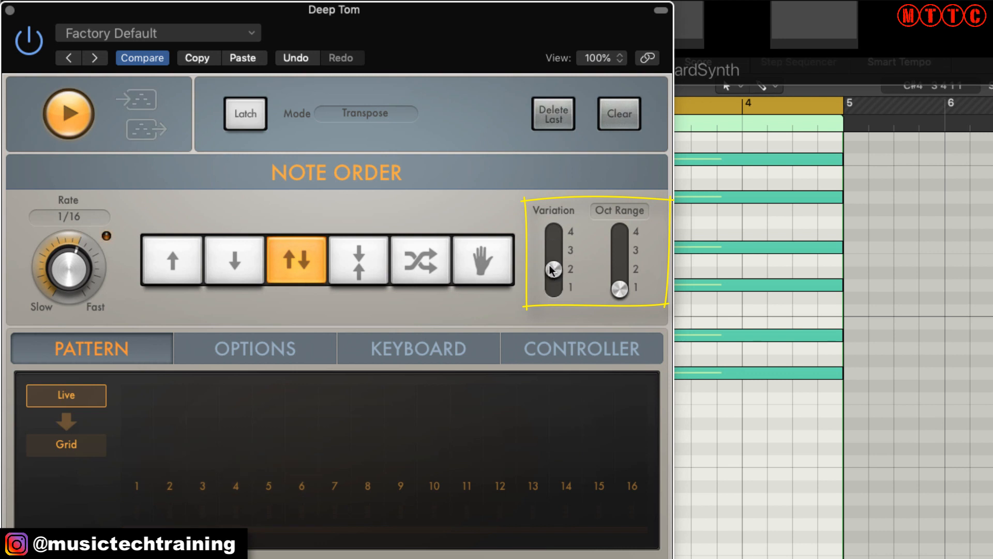
left_click(626, 267)
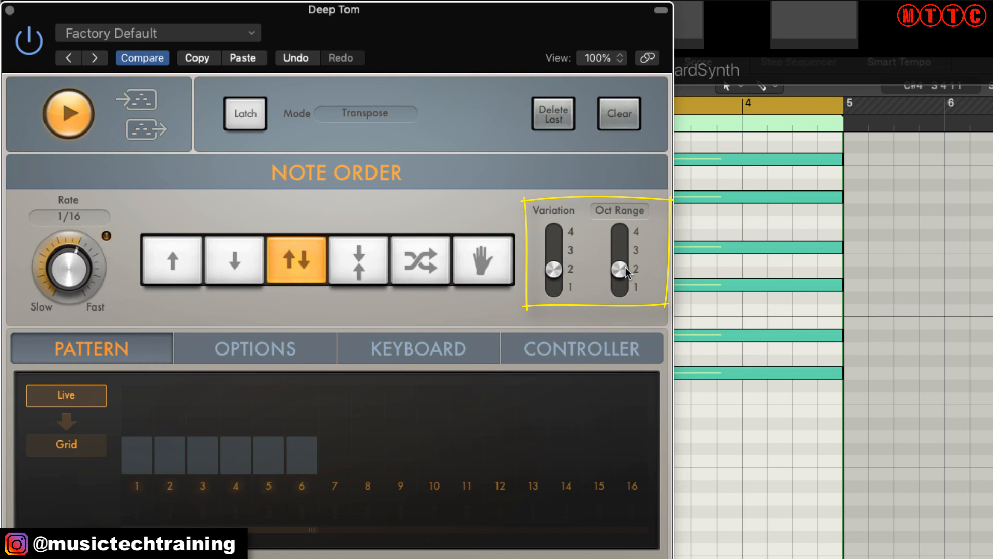
Try slower Arpeggiator rates of 1/8 and 1/4 on the Deep Tom track
left_click_drag(58, 265, 54, 279)
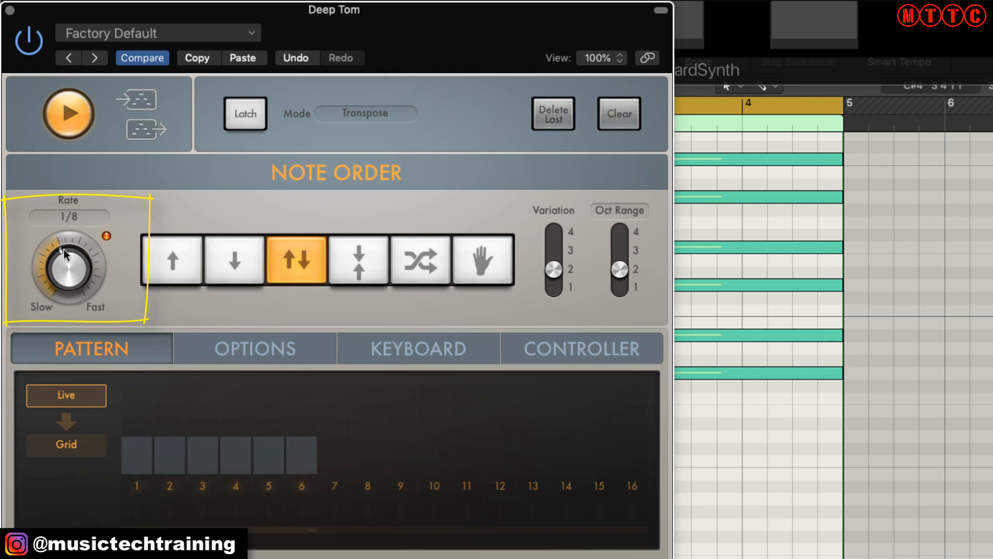
left_click_drag(65, 254, 50, 278)
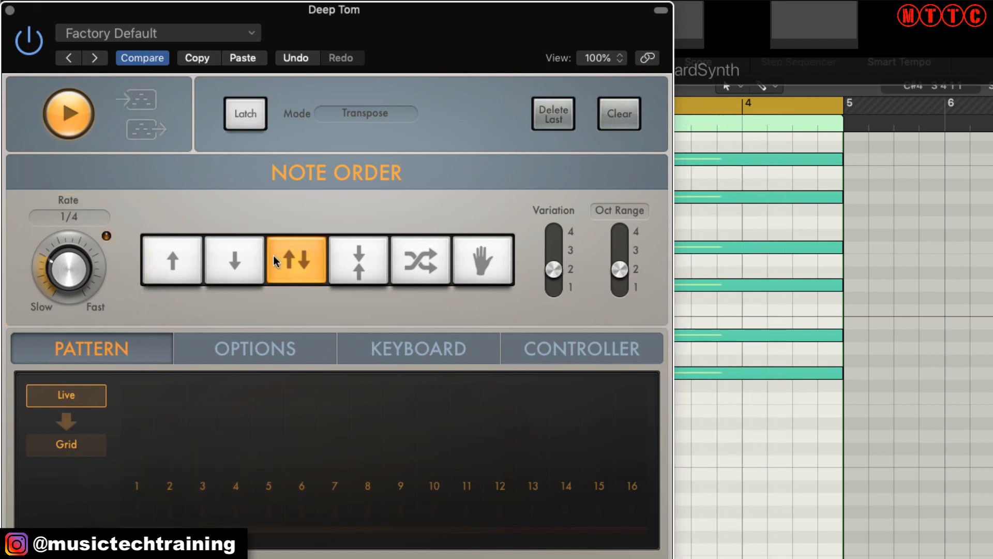
Switch the Arpeggiator pattern to Grid, try the factory pattern Alternating Current 01, and load Escalating Groove
left_click(67, 446)
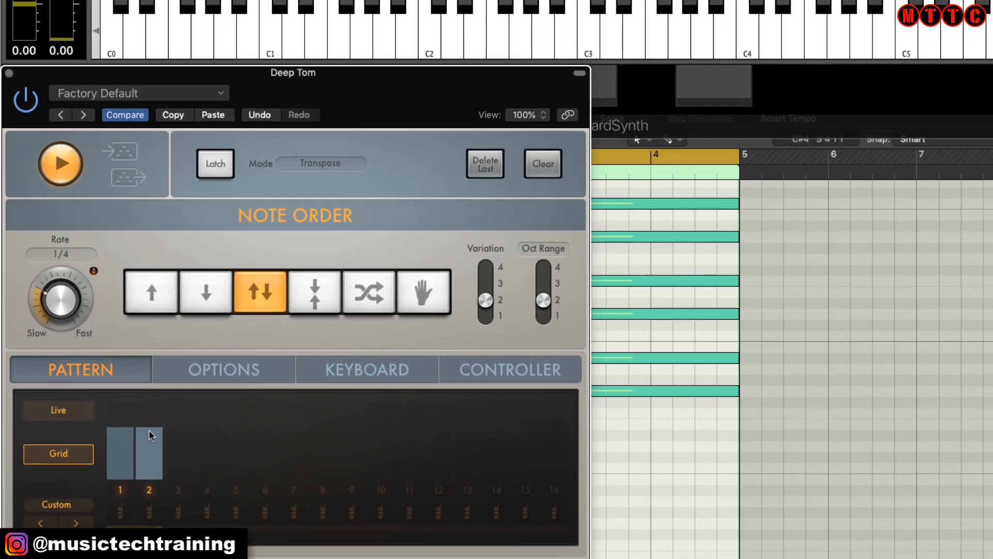
left_click(63, 502)
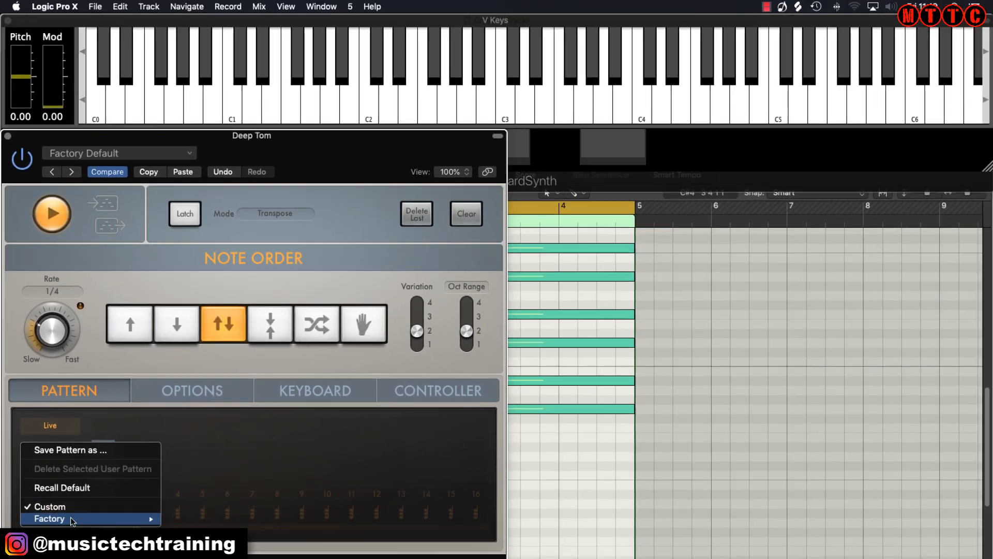
mouse_move(78, 518)
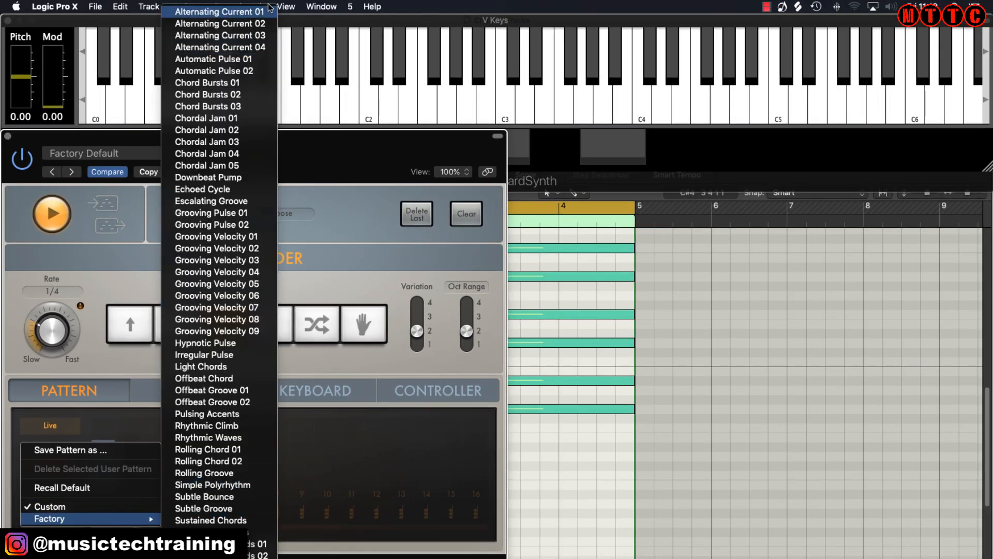
left_click(236, 13)
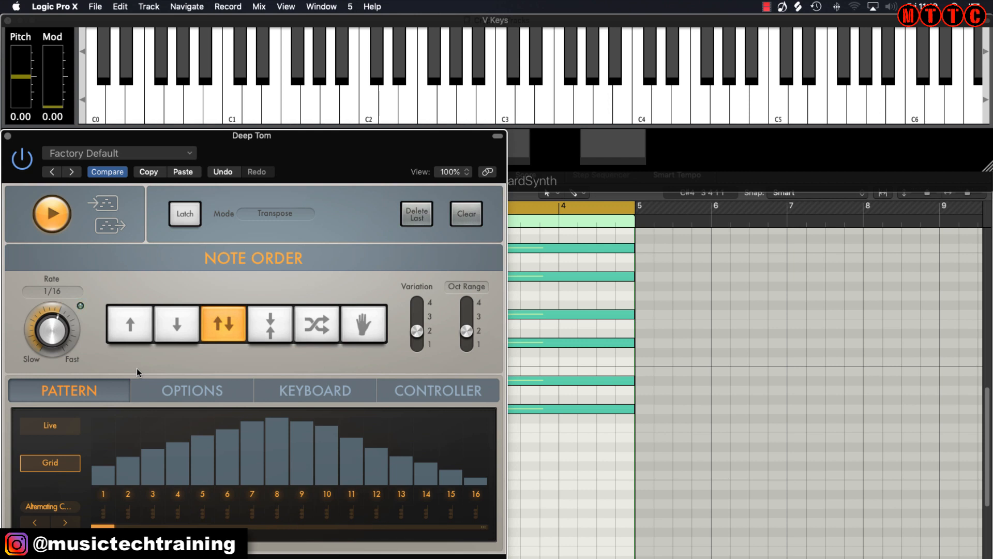
left_click(45, 506)
mouse_move(93, 518)
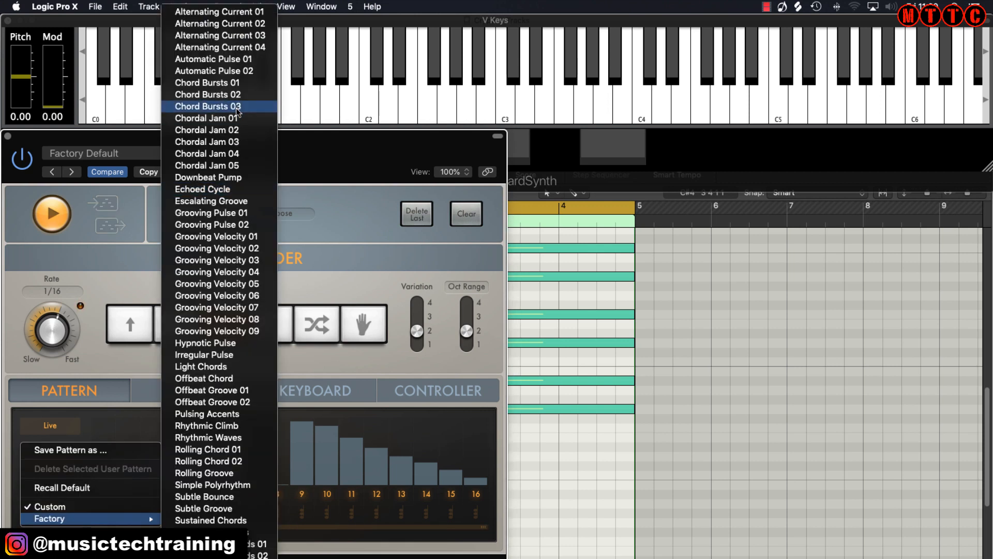
left_click(231, 203)
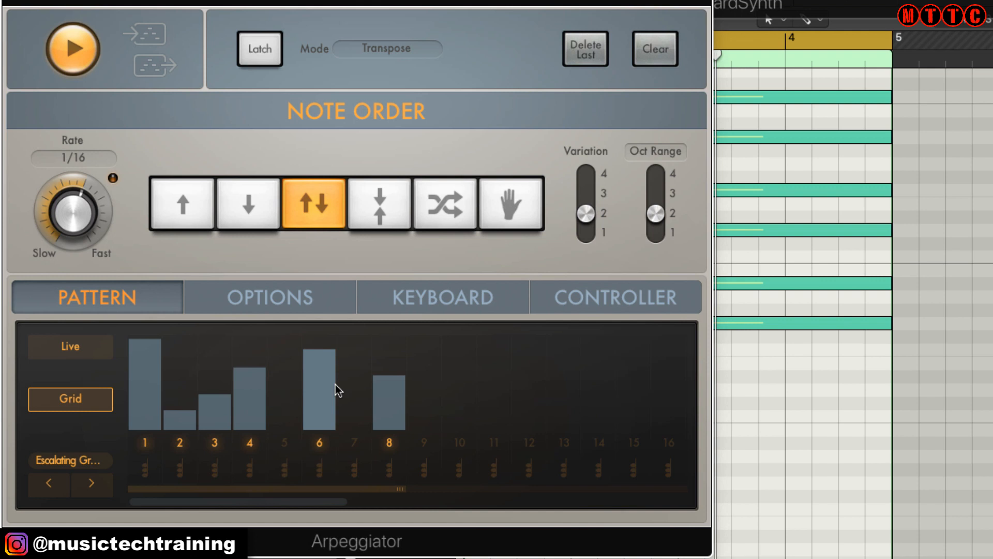
Adjust the swing in the Deep Tom Arpeggiator's options
left_click(288, 296)
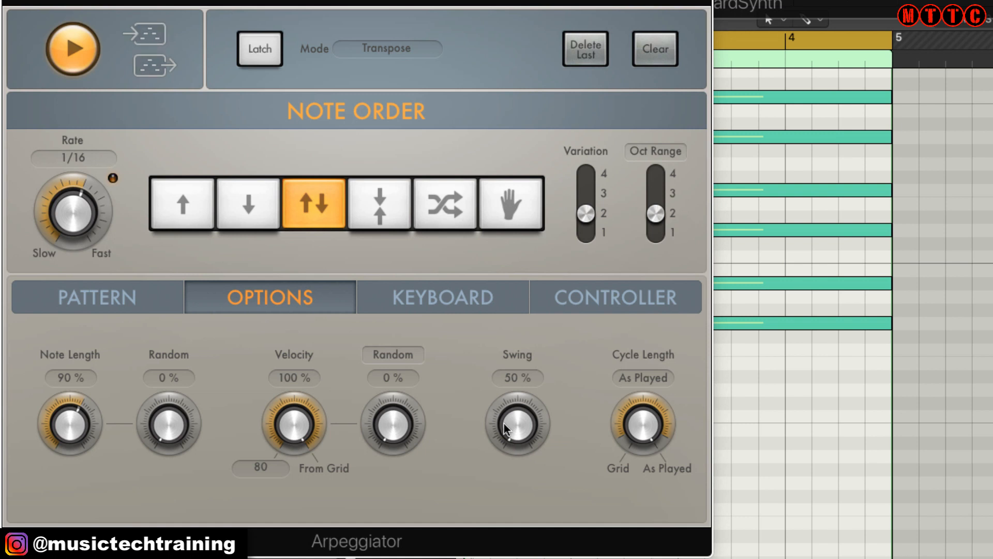
left_click_drag(504, 423, 532, 341)
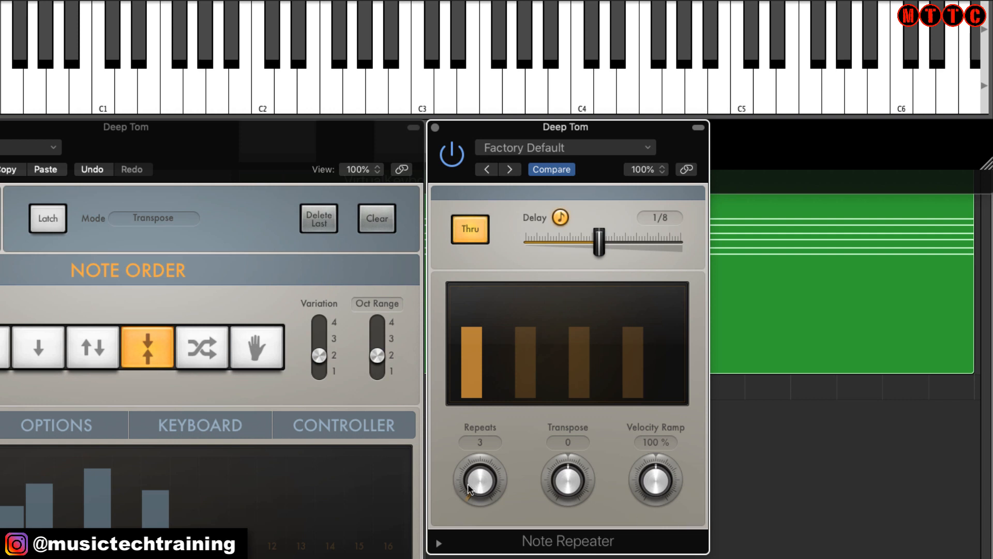
Try six repeats at a 1/4 delay in the Deep Tom Note Repeater, and settle on three repeats at 1/16
left_click_drag(469, 489, 467, 485)
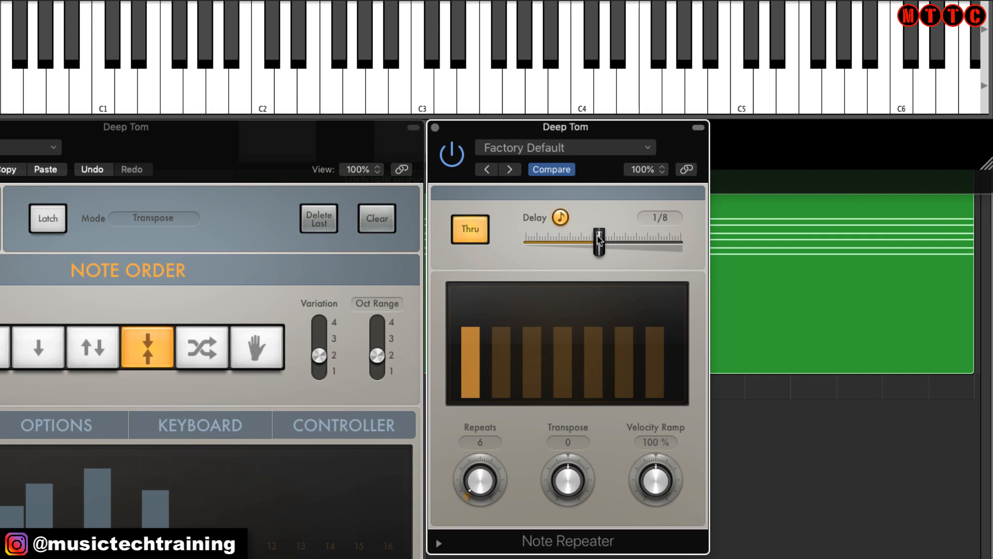
left_click_drag(598, 240, 623, 236)
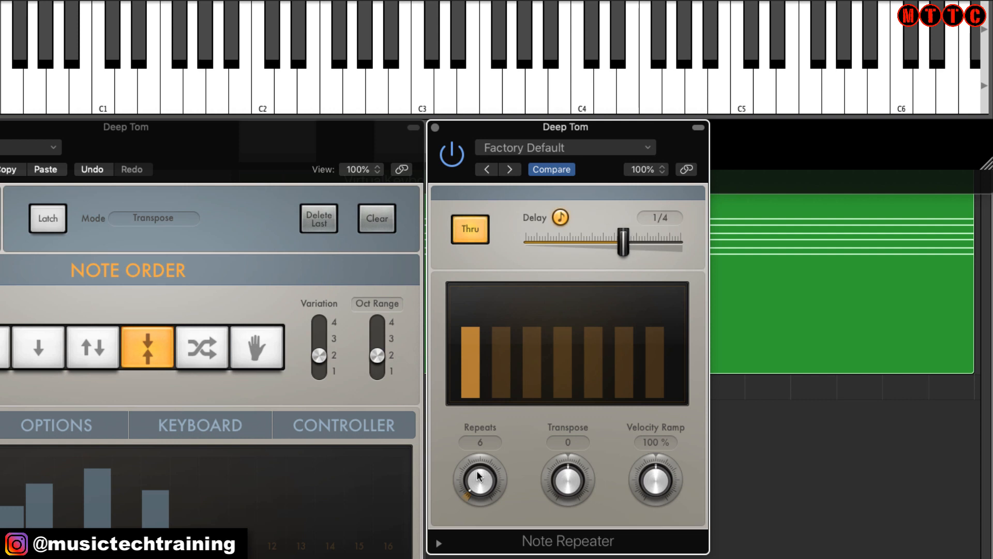
left_click_drag(478, 479, 477, 480)
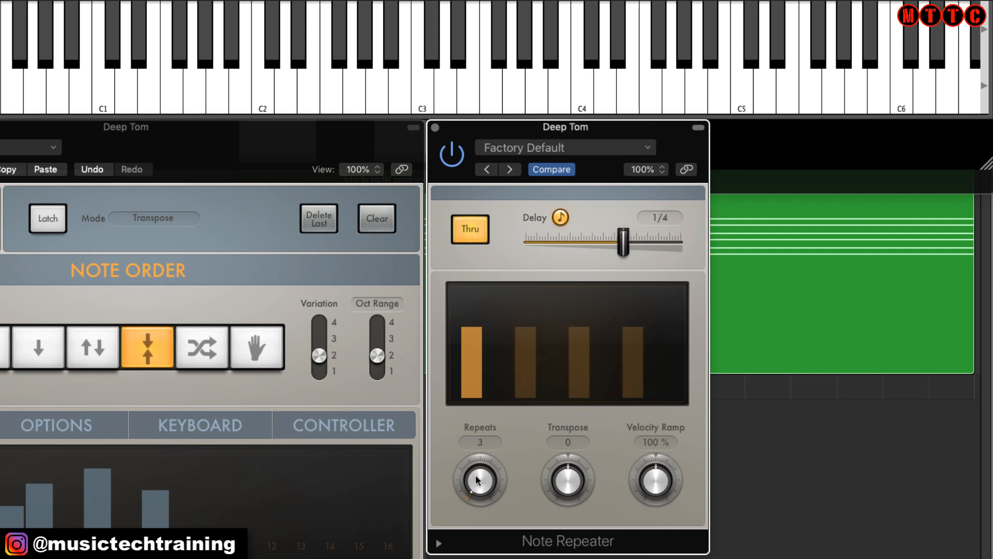
left_click_drag(624, 238, 579, 250)
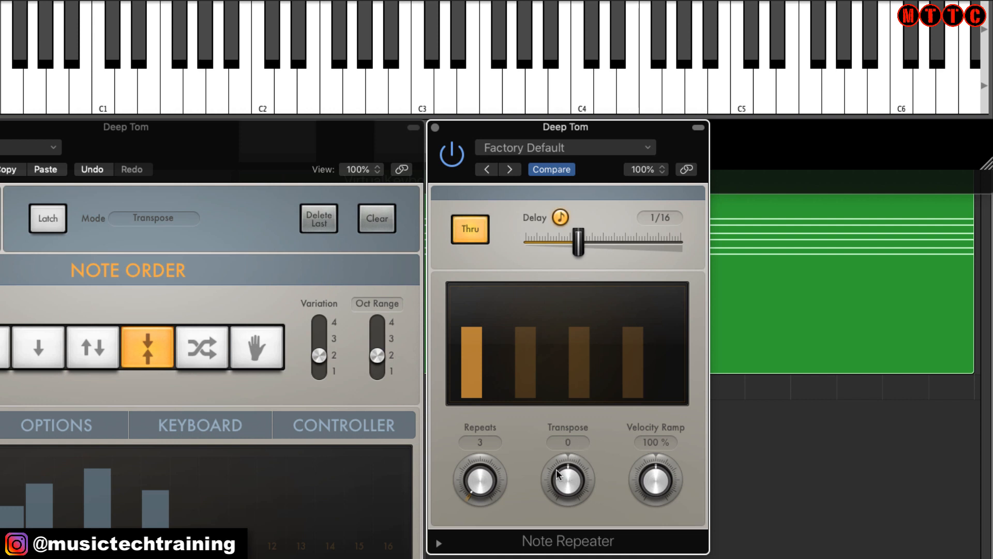
Adjust the transposition and velocity ramp of the repeats in the Deep Tom Note Repeater
left_click_drag(556, 470, 557, 466)
left_click_drag(557, 480, 558, 469)
left_click_drag(648, 476, 524, 241)
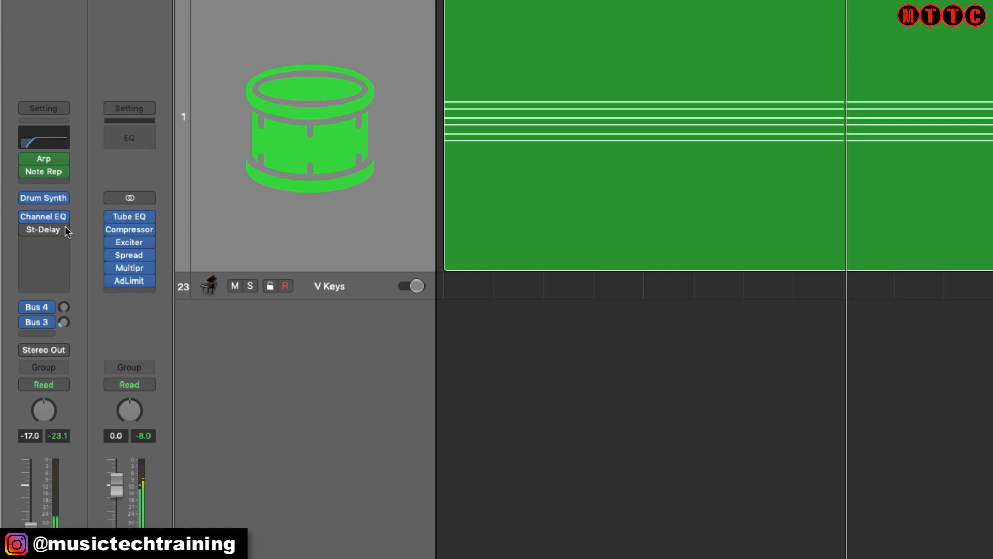
mouse_move(25, 232)
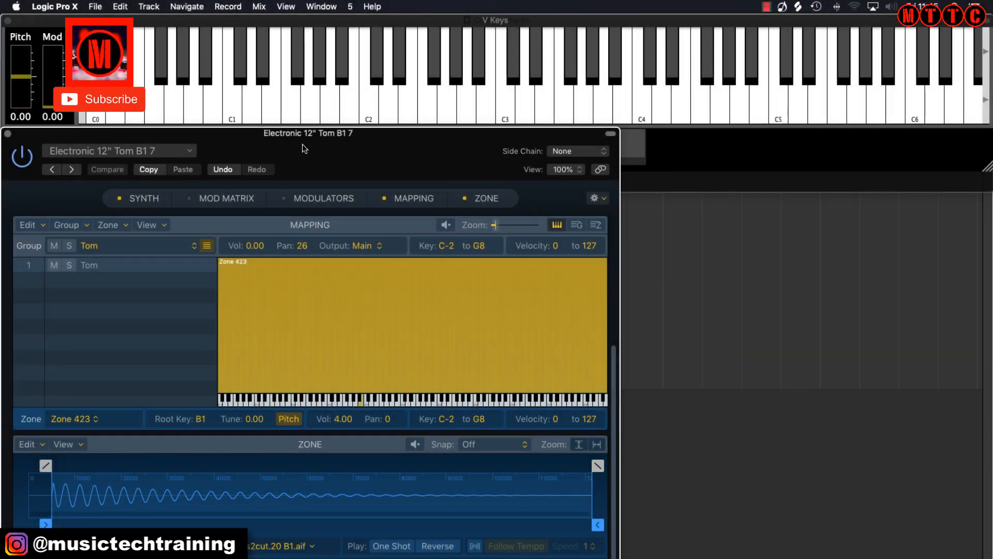
Load the preset Electronic 12" Tom B1 7 into the Sampler from the single electronic toms
mouse_move(302, 144)
left_mouse_down()
mouse_move(373, 143)
mouse_move(286, 139)
left_mouse_up()
left_click(142, 153)
mouse_move(139, 434)
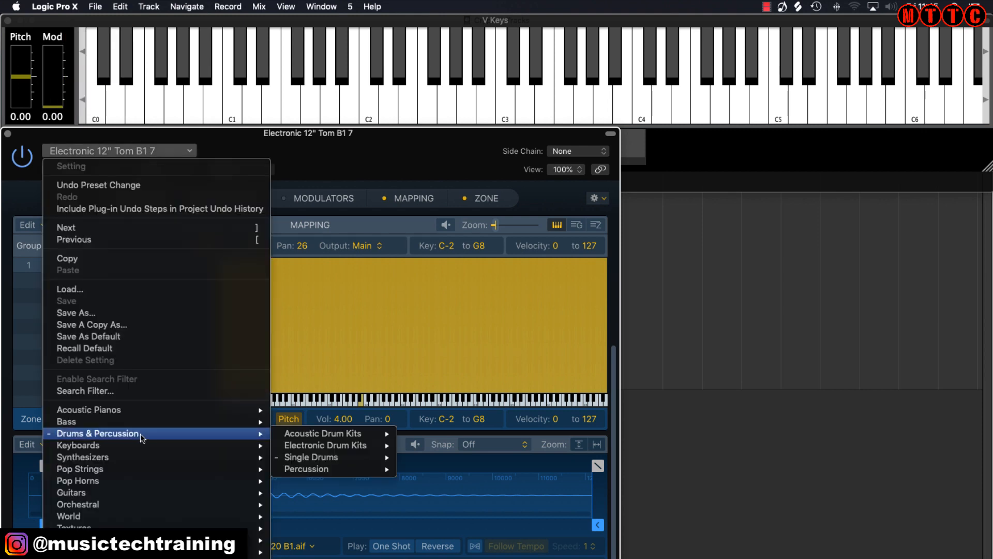
mouse_move(319, 459)
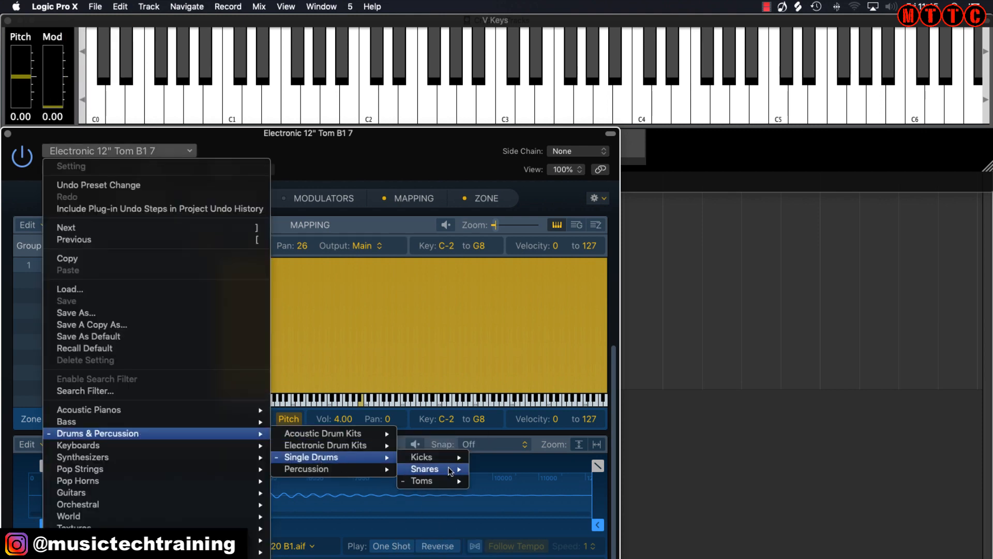
mouse_move(448, 484)
mouse_move(556, 493)
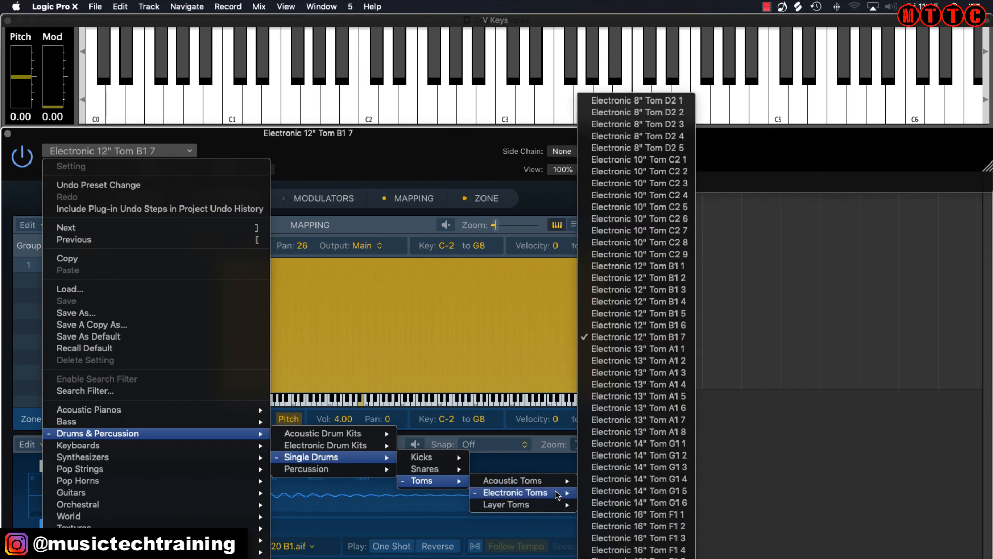
left_click(686, 339)
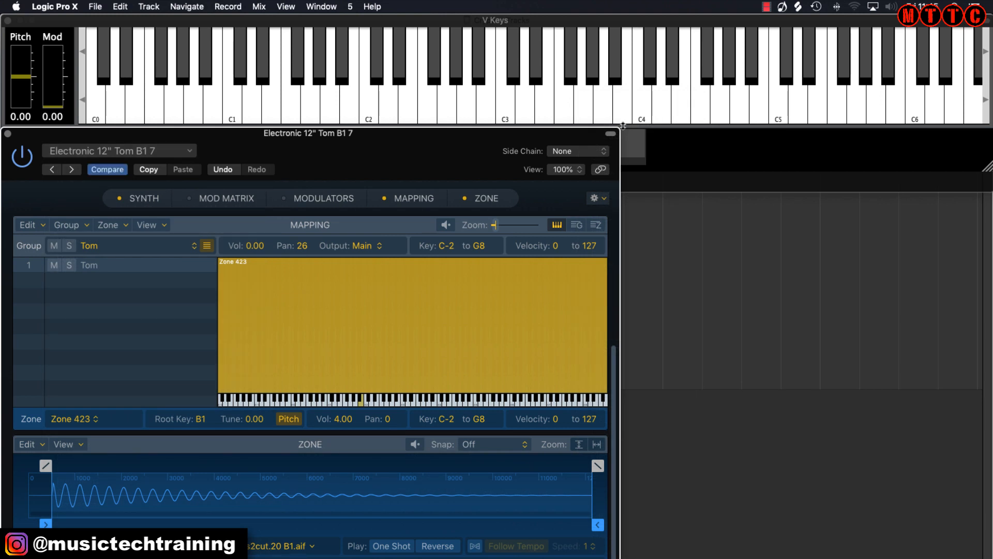
left_click(742, 343)
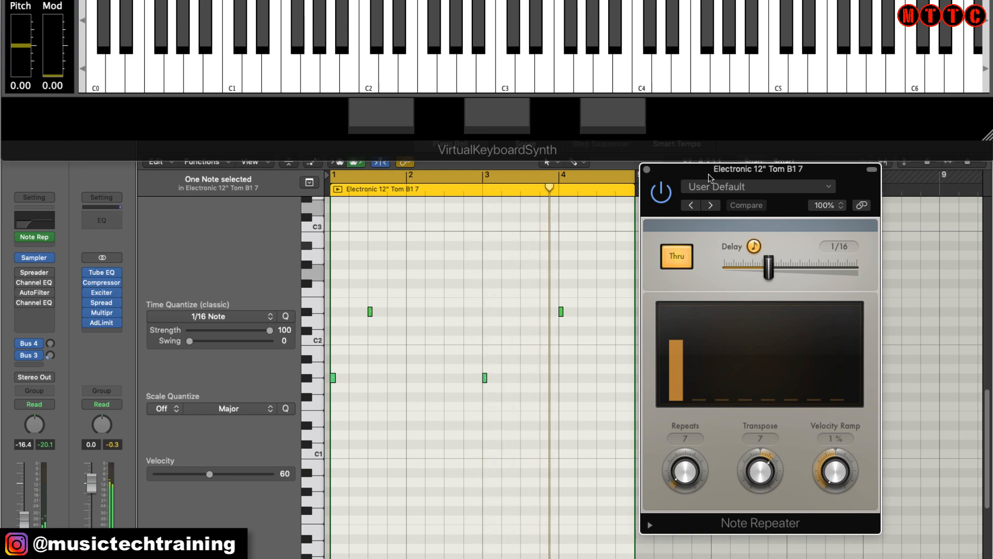
Enable the Spreader, the first Channel EQ and the AutoFilter on the Electronic 12" Tom B1 7 track
mouse_move(38, 274)
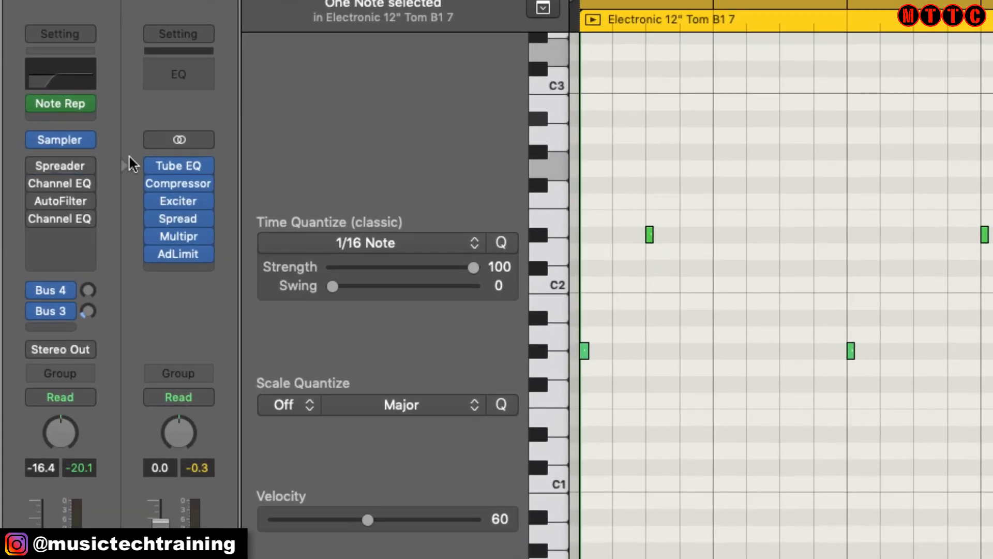
left_click(35, 165)
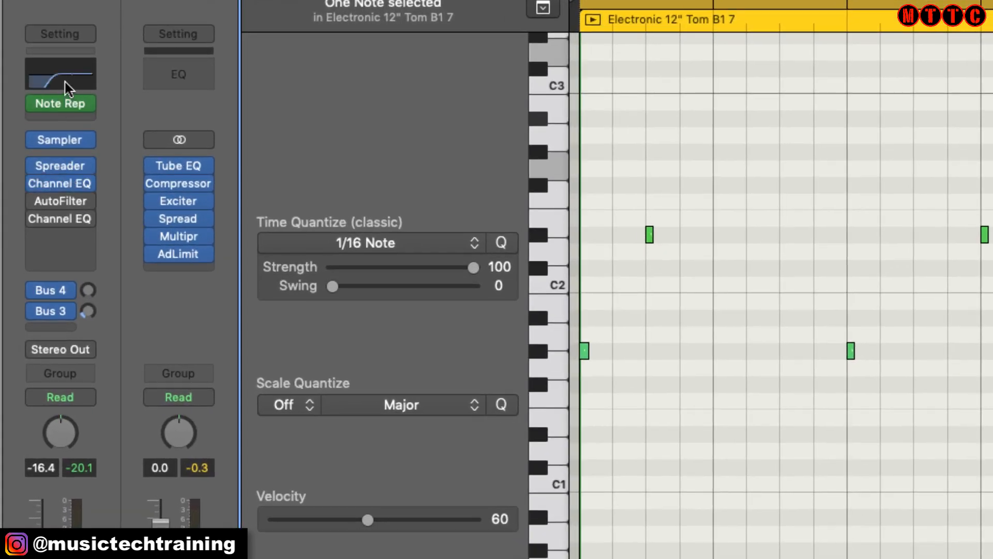
mouse_move(56, 223)
left_click(36, 198)
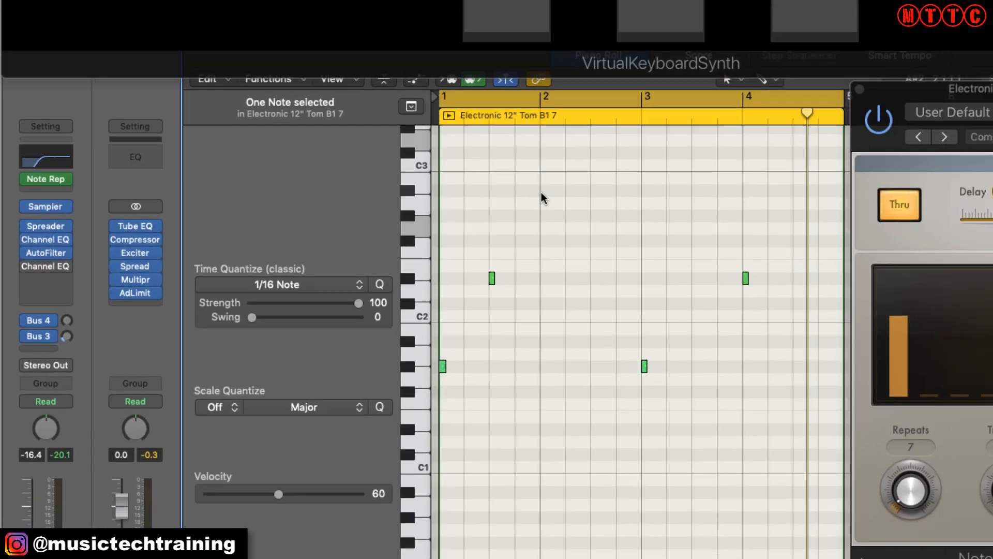
Play back the Electronic 12" Tom B1 7 track, lower its volume to about -9.6 dB, and hide the plug-in windows
key("space")
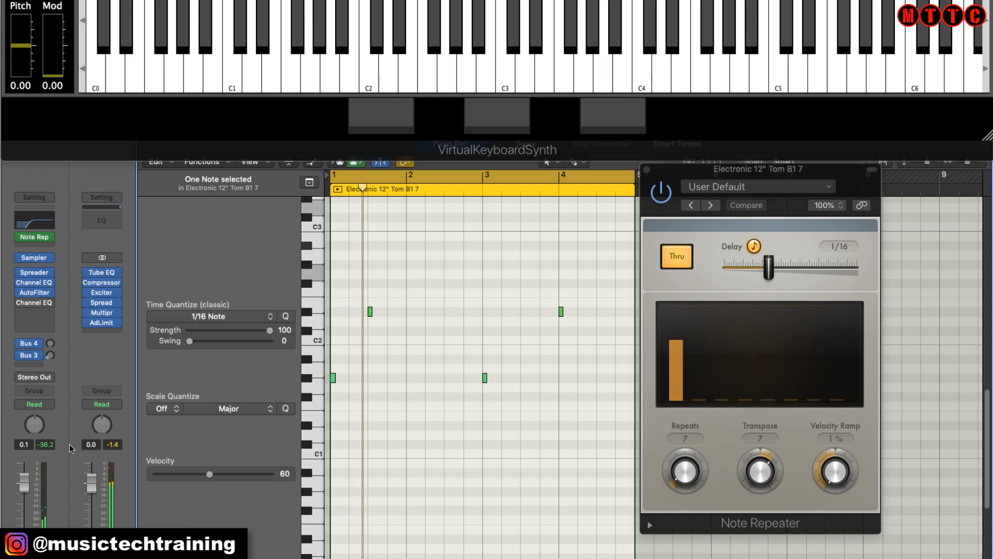
left_click_drag(24, 486, 24, 503)
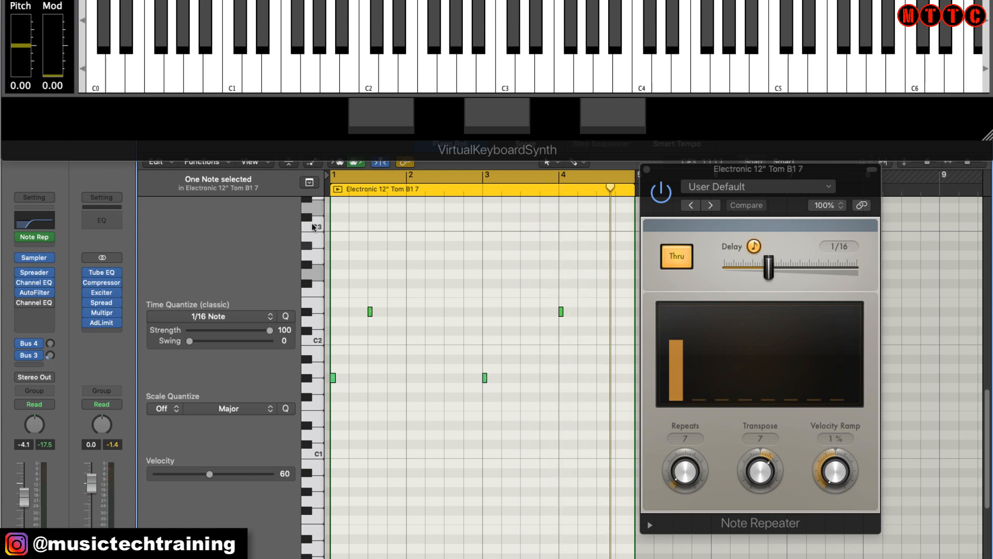
key("v")
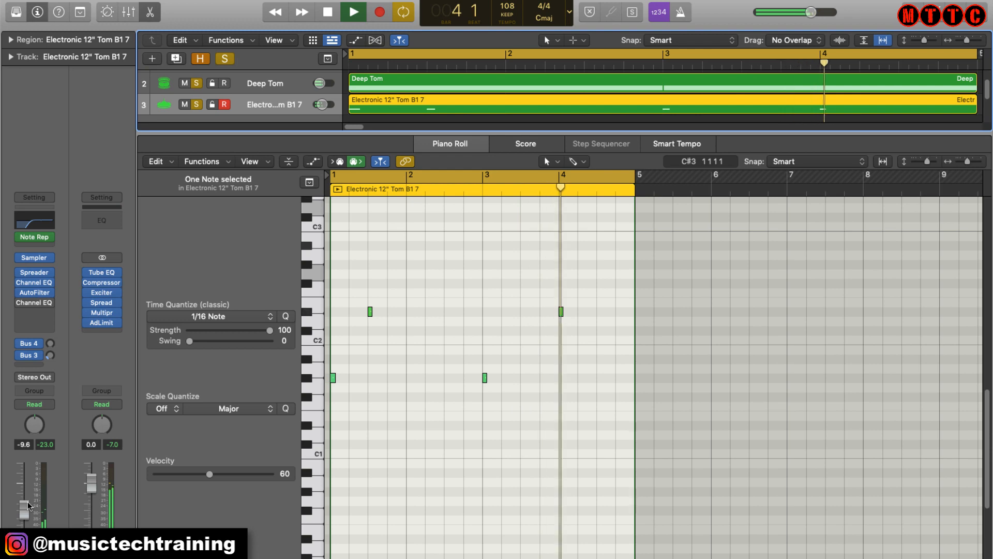
key("space")
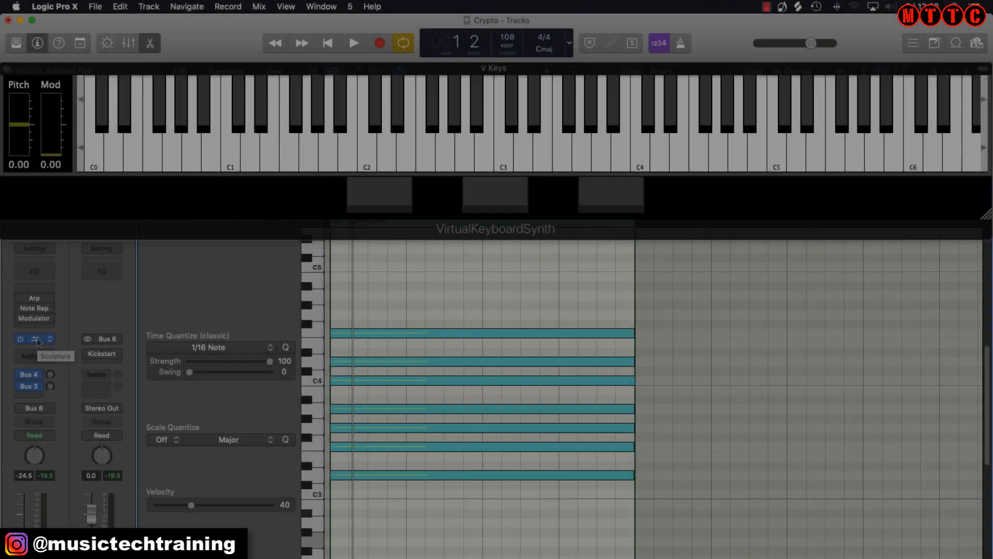
Open Sculpture on the Ambient Pad track, enable the track's Arpeggiator, and audition the sound
left_click(36, 339)
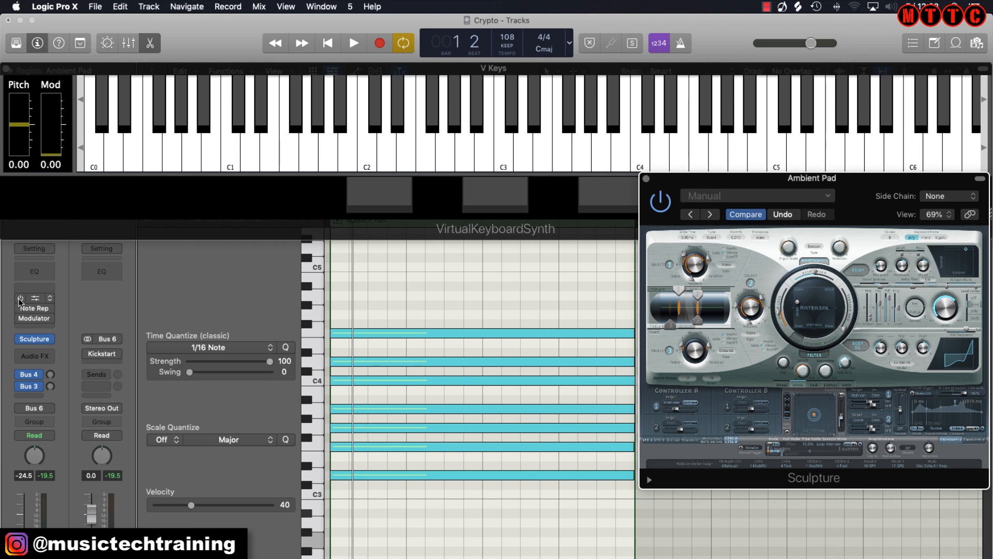
key("space")
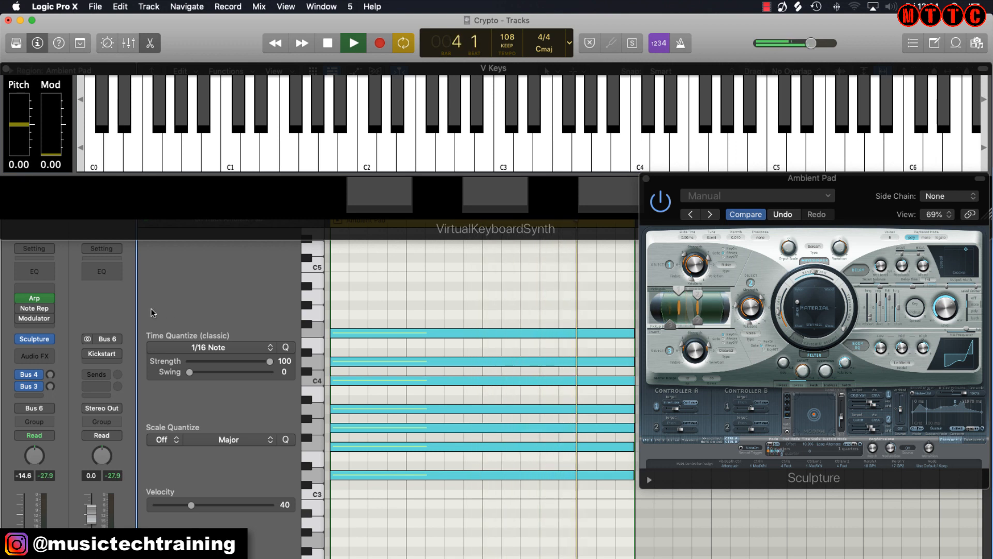
key("space")
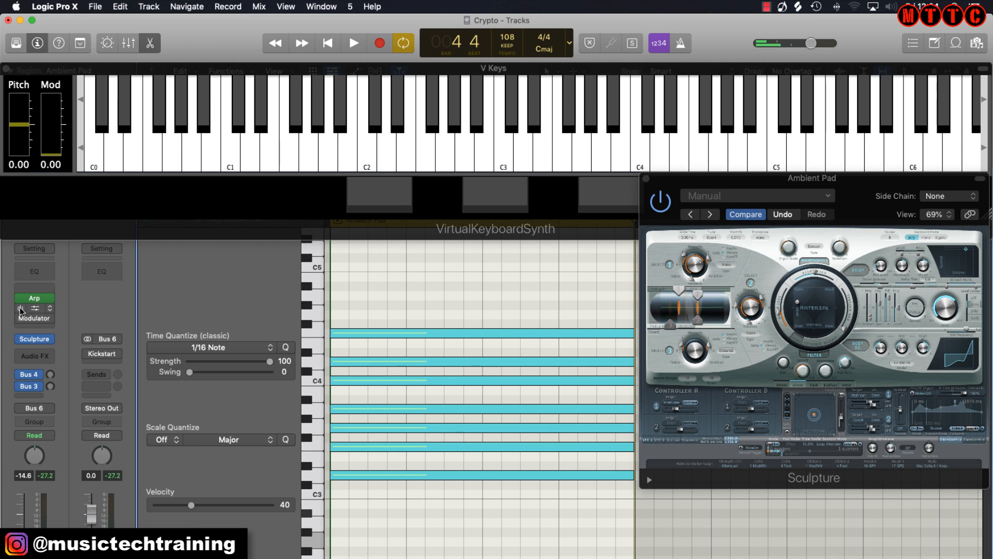
Enable the Note Repeater on the Ambient Pad track, audition it with the Arpeggiator, and bring up both plug-ins' settings
key("space")
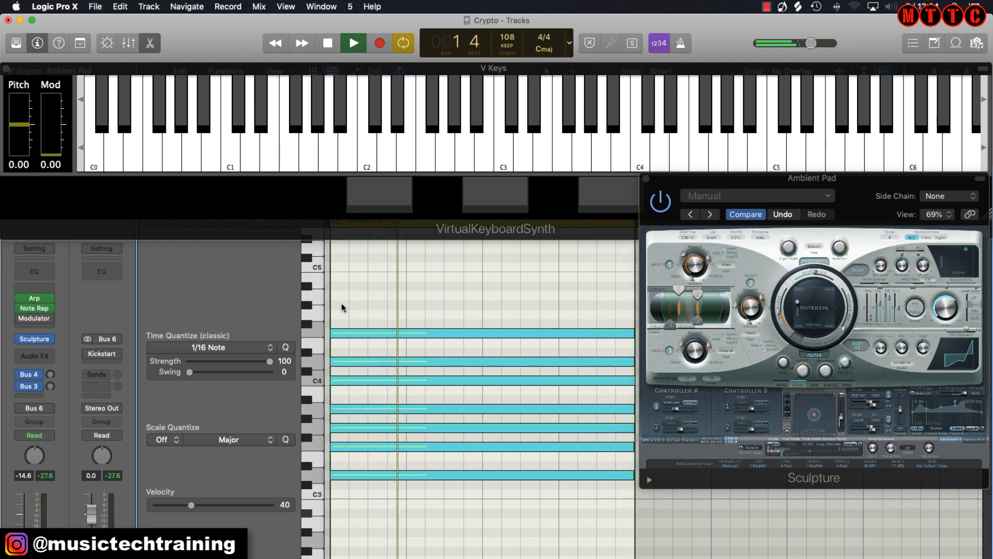
key("space")
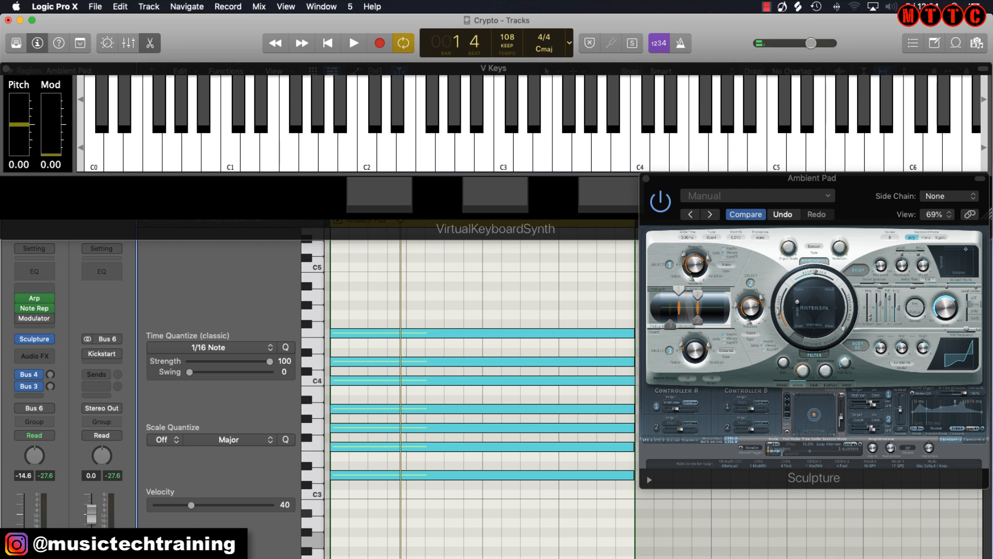
key("space")
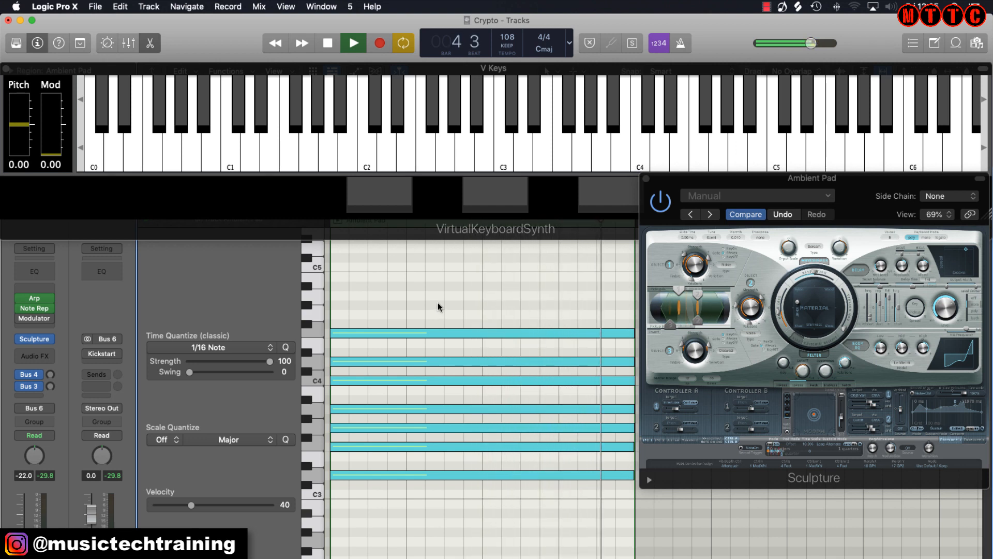
key("space")
left_click(704, 134)
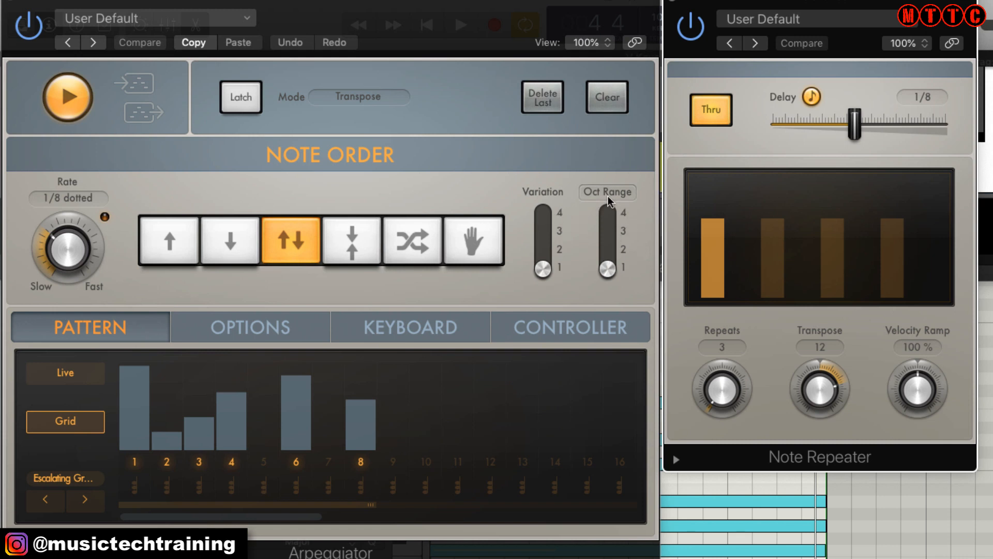
Check the pattern choices offered by the Arpeggiator on the Ambient Pad track
left_click(71, 483)
left_click(839, 106)
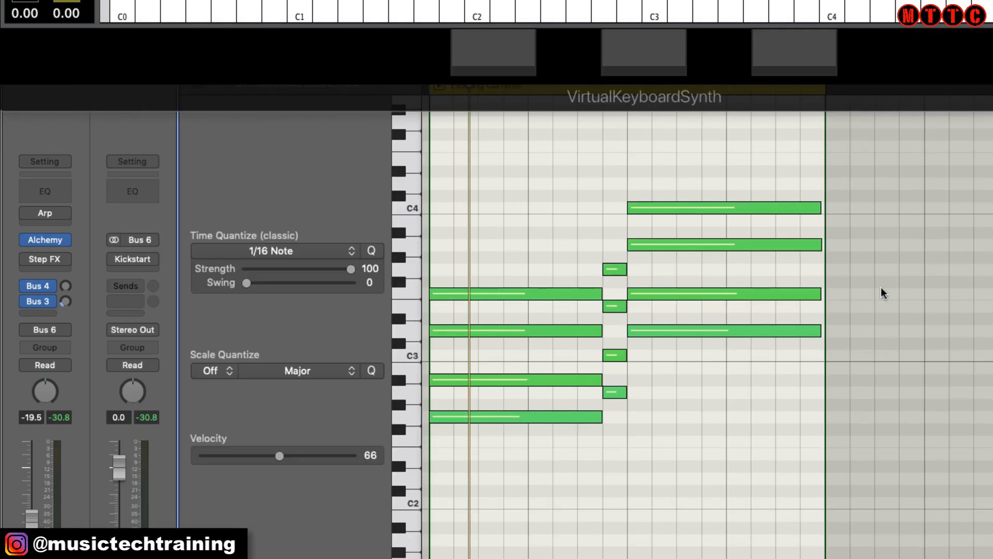
Play the Evolving Currents region without effects, enable the track's Arpeggiator, and look through its factory patterns
key("space")
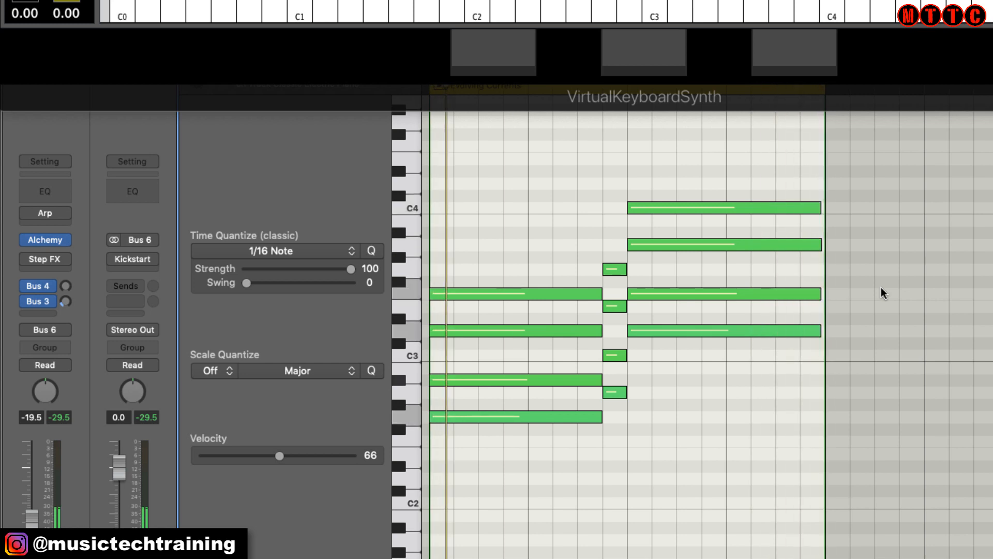
left_click(27, 213)
left_click(46, 213)
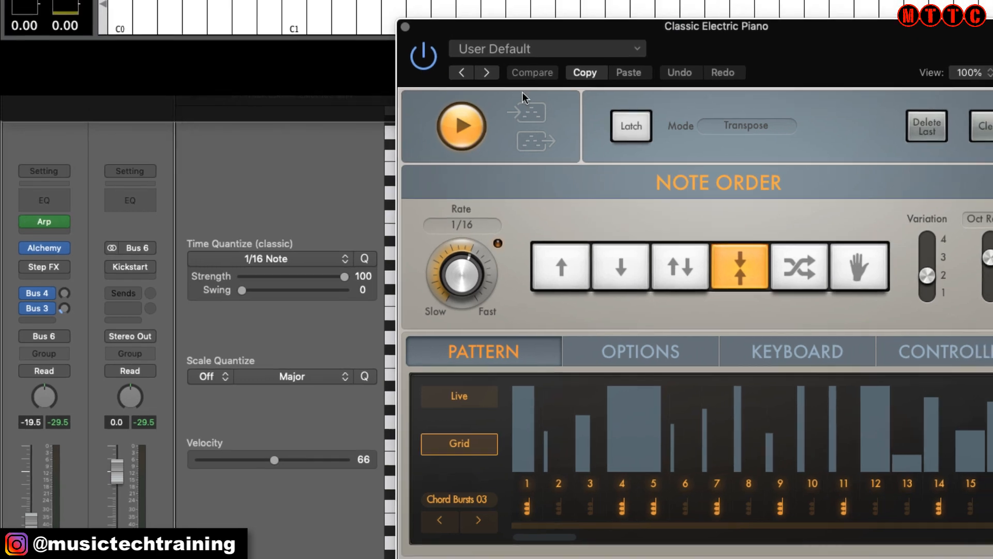
left_click(456, 499)
mouse_move(538, 503)
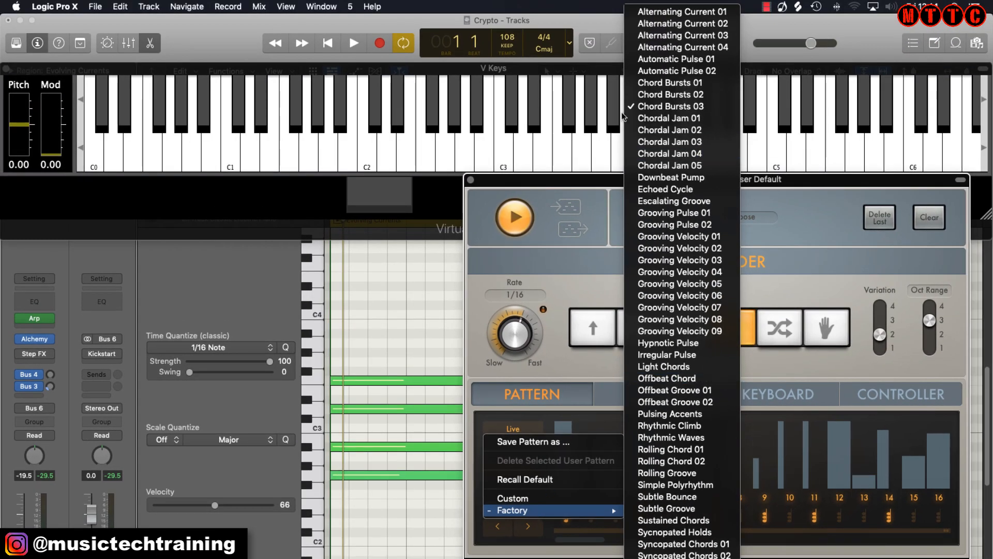
left_click(500, 25)
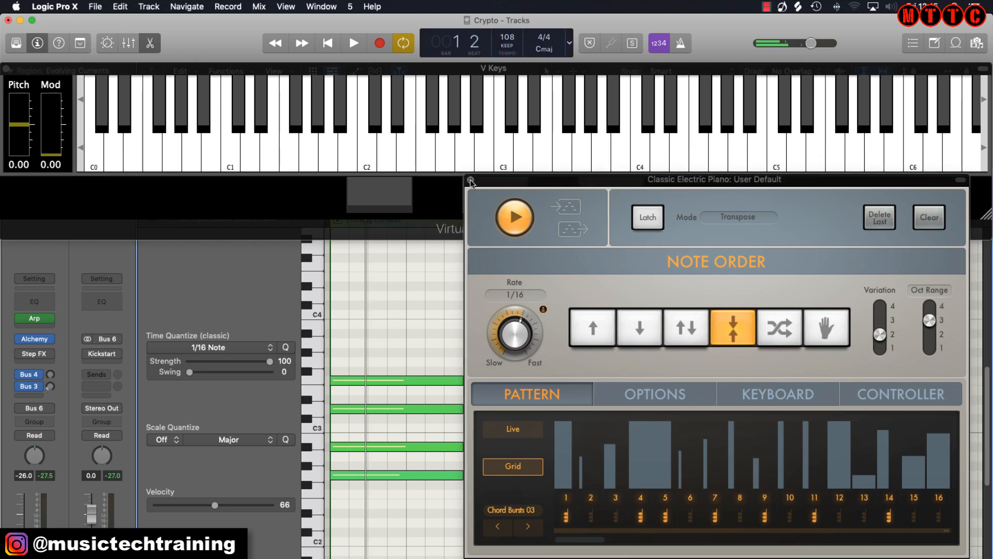
Enable Step FX on the Evolving Currents track and review its preset categories
left_click(20, 354)
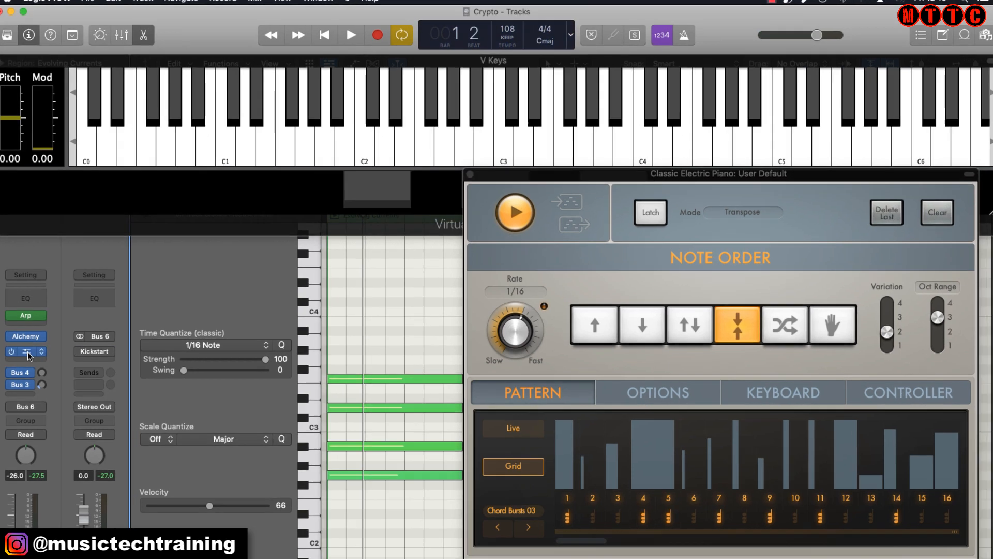
left_click(34, 354)
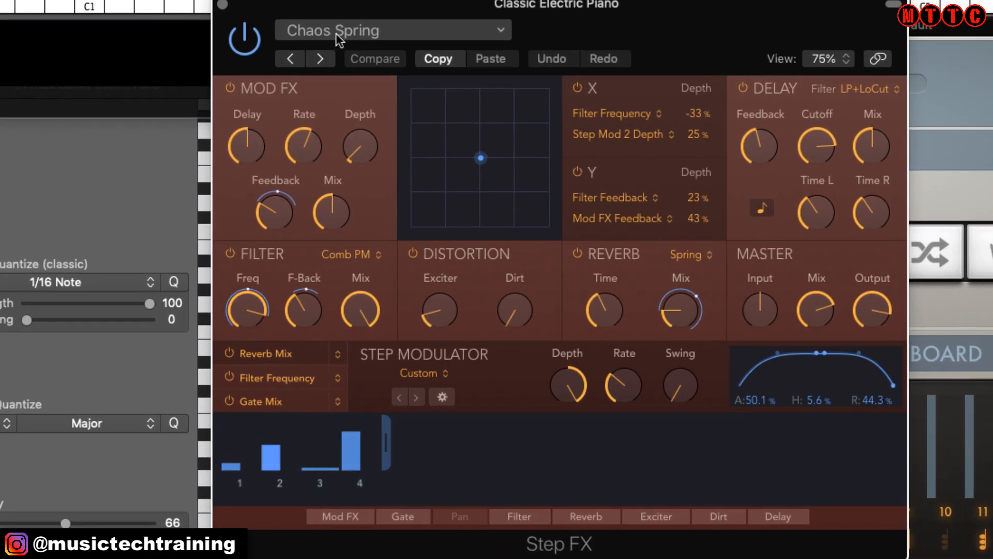
left_click(377, 32)
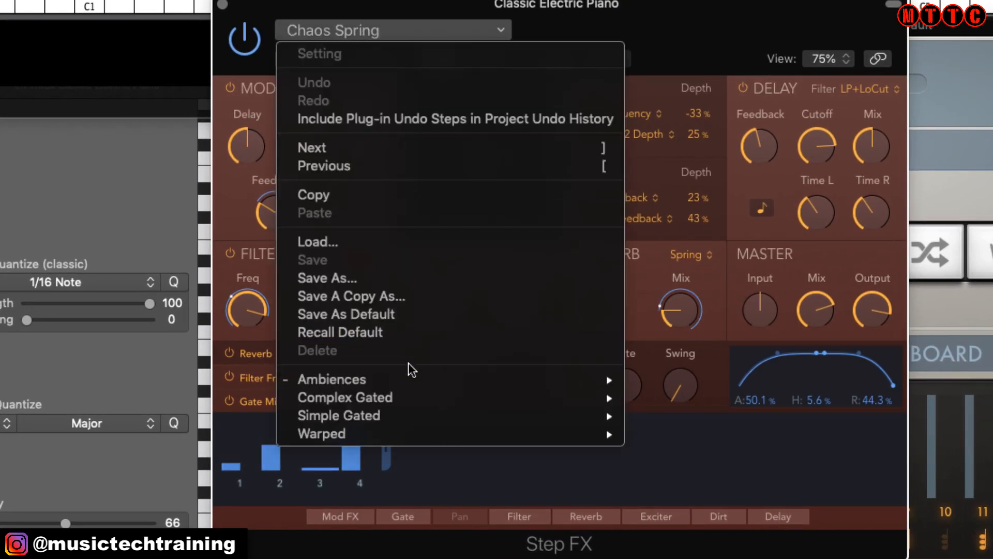
mouse_move(406, 379)
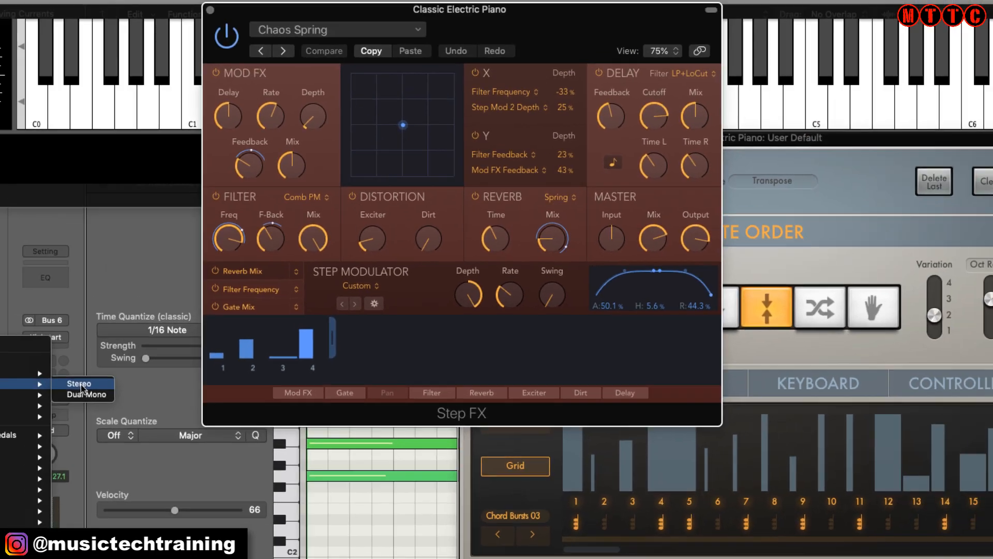
Insert a stereo AutoFilter after Step FX, load the Always Rising Filter preset, and audition it
left_click(132, 395)
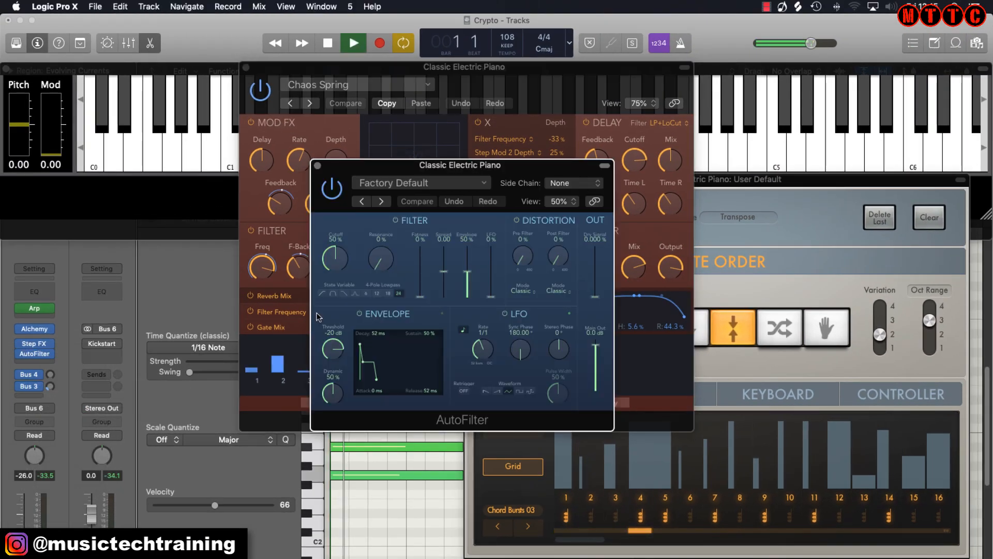
left_click(383, 201)
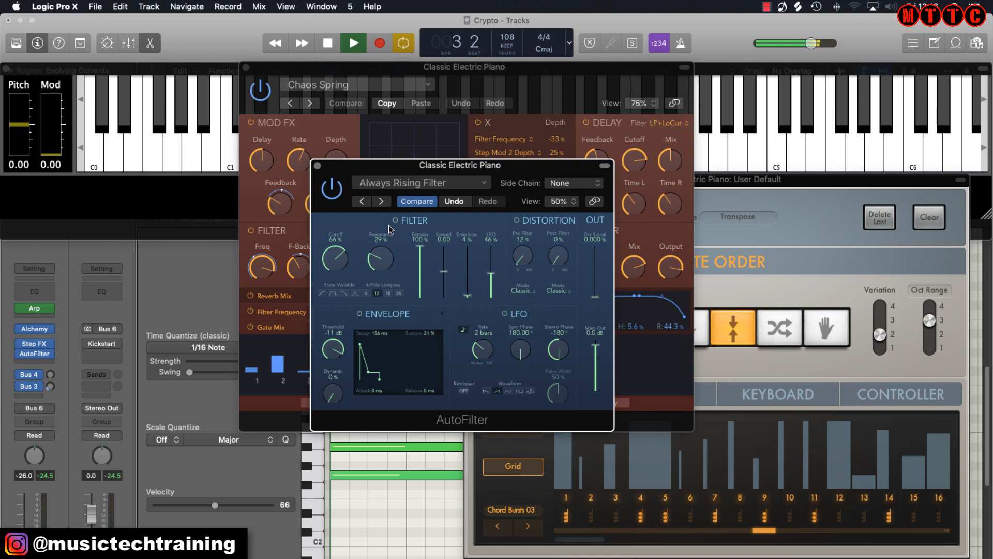
key("space")
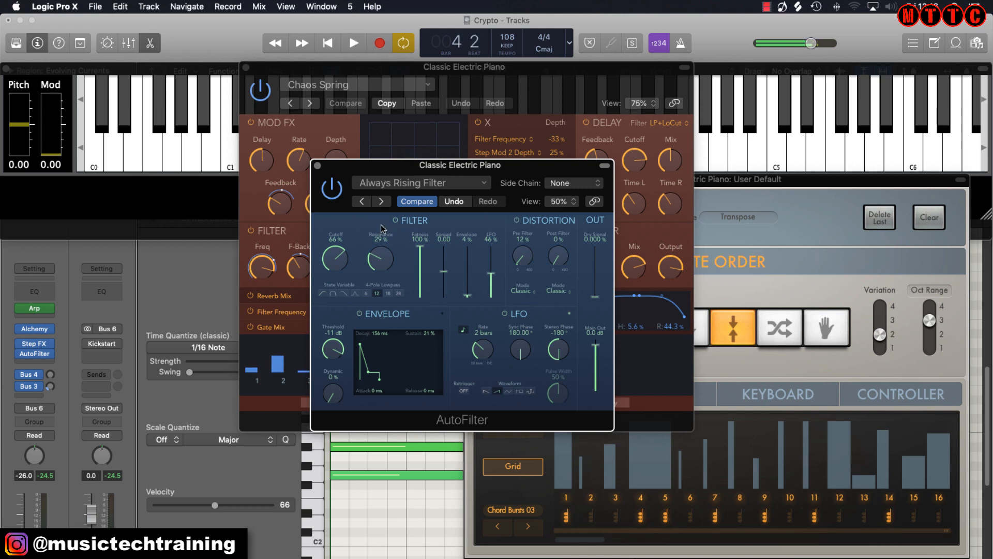
left_click(318, 166)
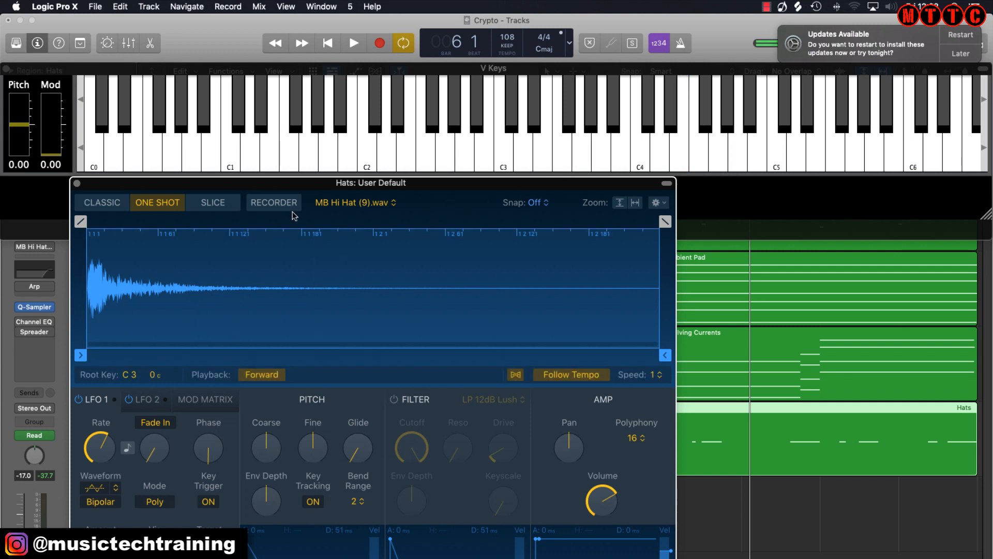
Enable the Arpeggiator on the Hats track with the factory pattern Grooving Pulse 01
left_click(77, 183)
left_click(36, 289)
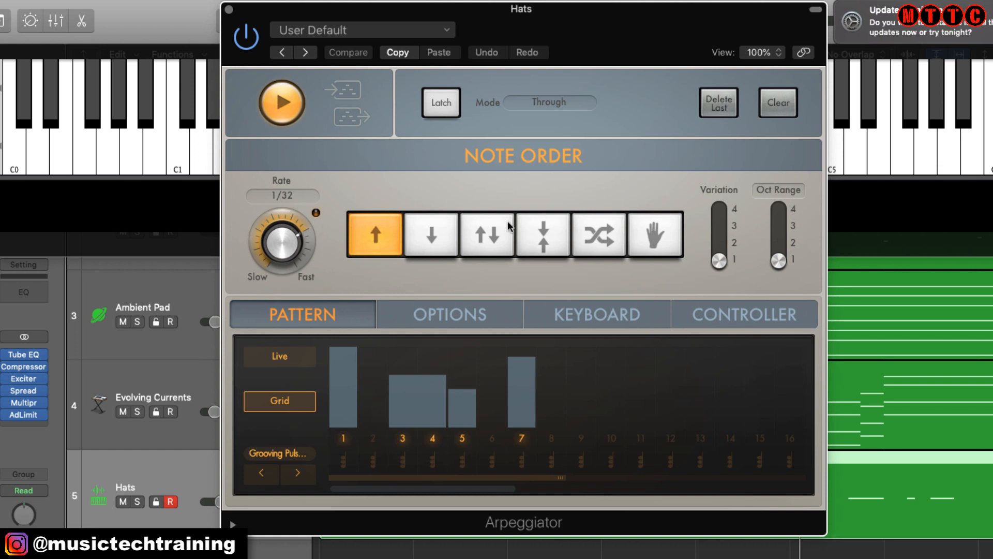
left_click(282, 454)
mouse_move(282, 455)
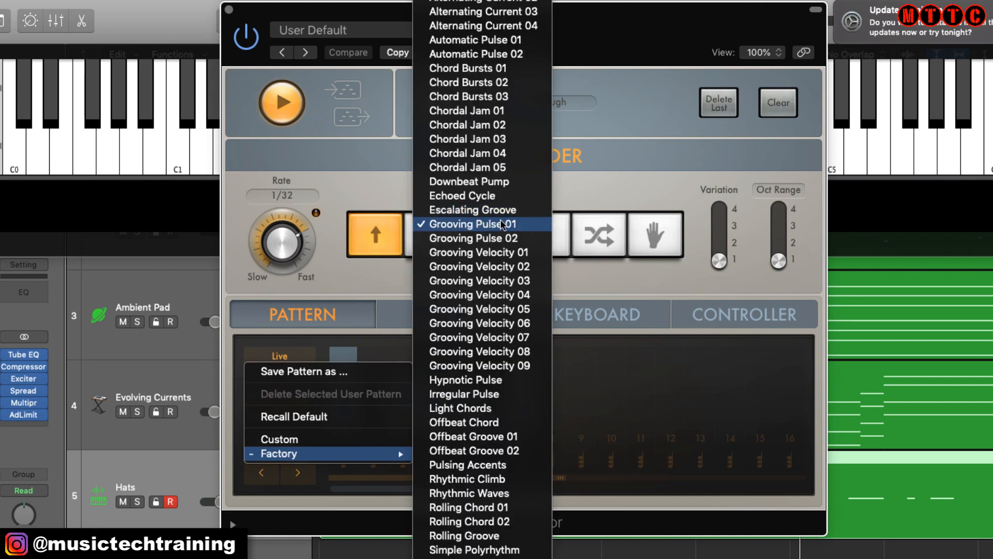
left_click(515, 225)
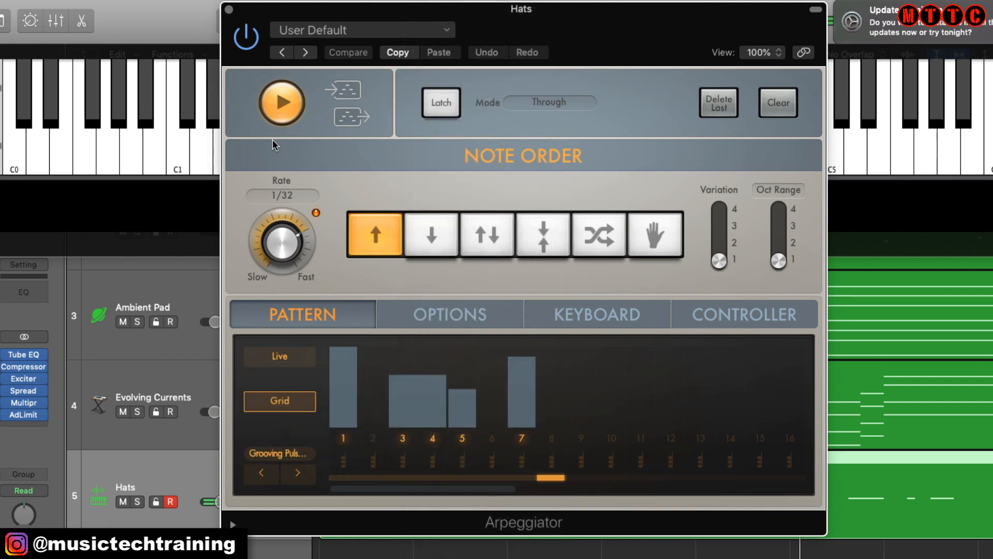
Compare the Hats part with its Arpeggiator bypassed and enabled again
left_click(247, 45)
left_click_drag(530, 10, 538, 193)
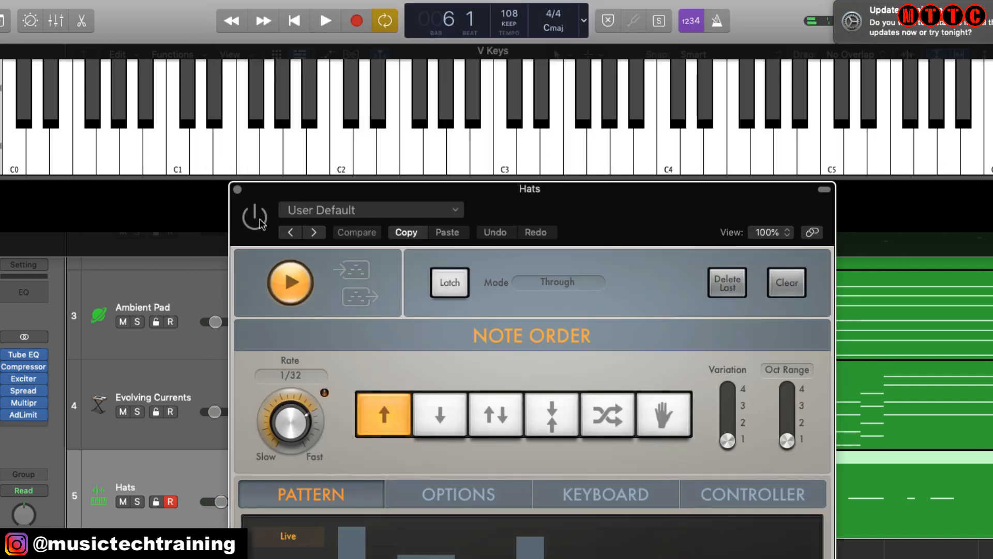
left_click(256, 218)
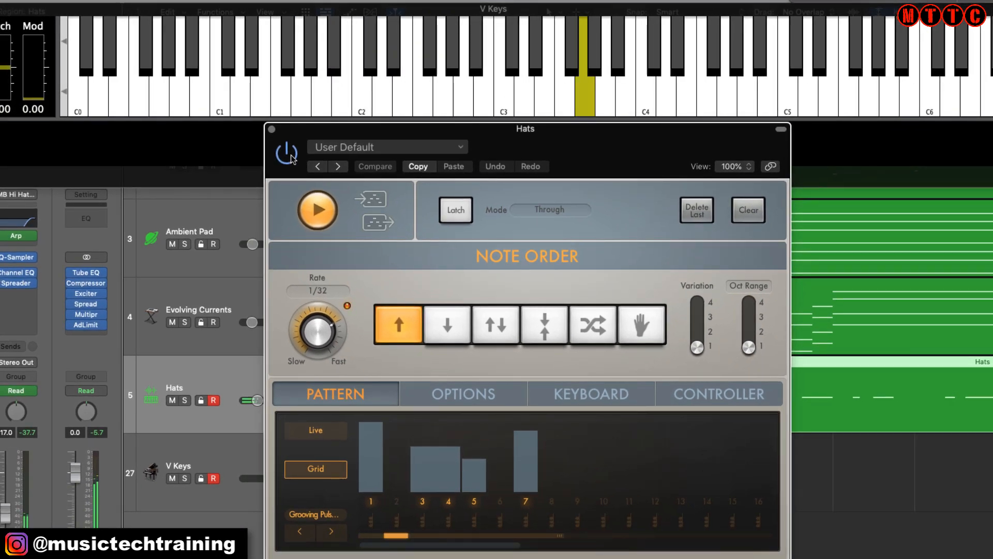
Look through the Hats Arpeggiator's factory patterns, close the plug-in, and open the Hats region for inspection
left_click(341, 509)
mouse_move(338, 515)
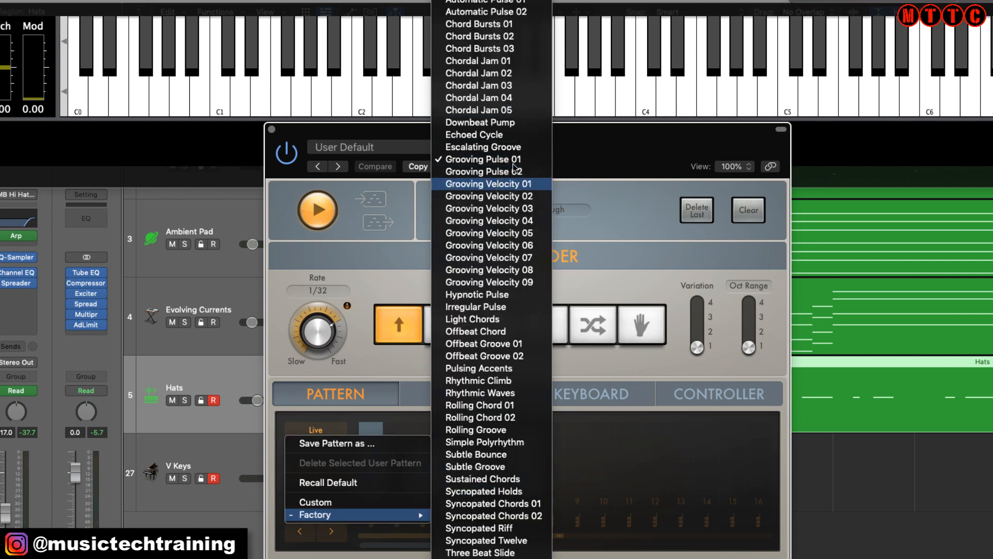
left_click(570, 132)
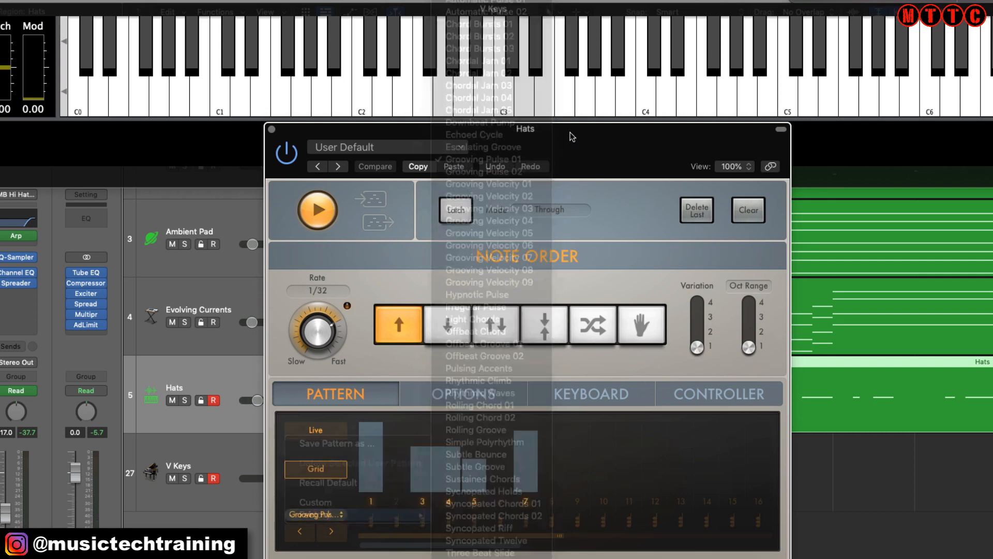
left_click(272, 130)
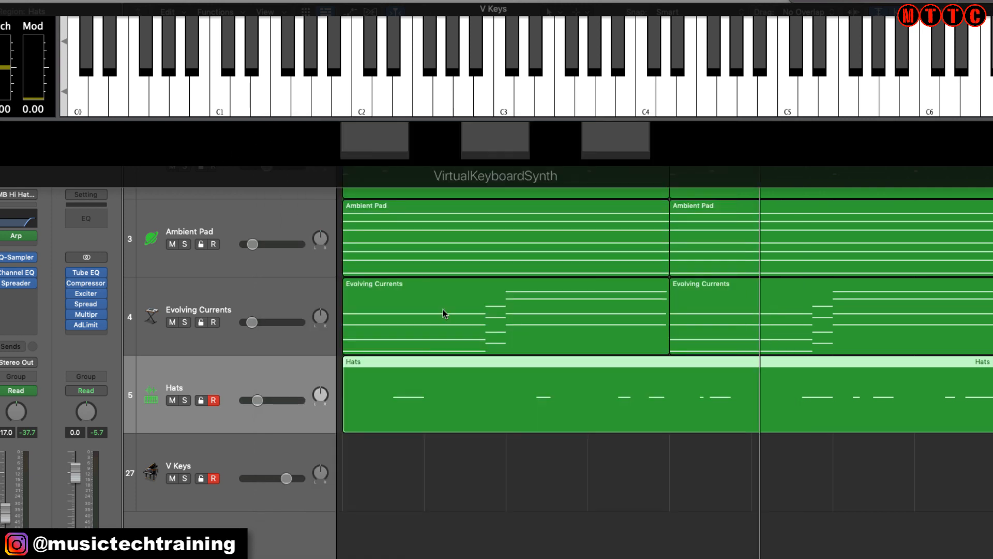
double_click(374, 398)
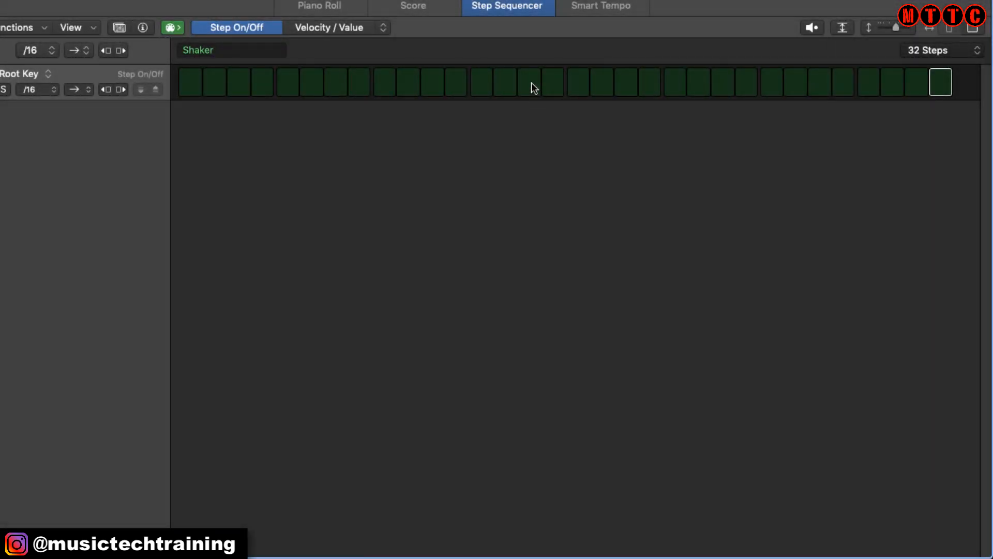
Turn on steps 15 and 32 of the 32-step Shaker pattern and compare it with the Arpeggiator off and on
left_click(941, 90)
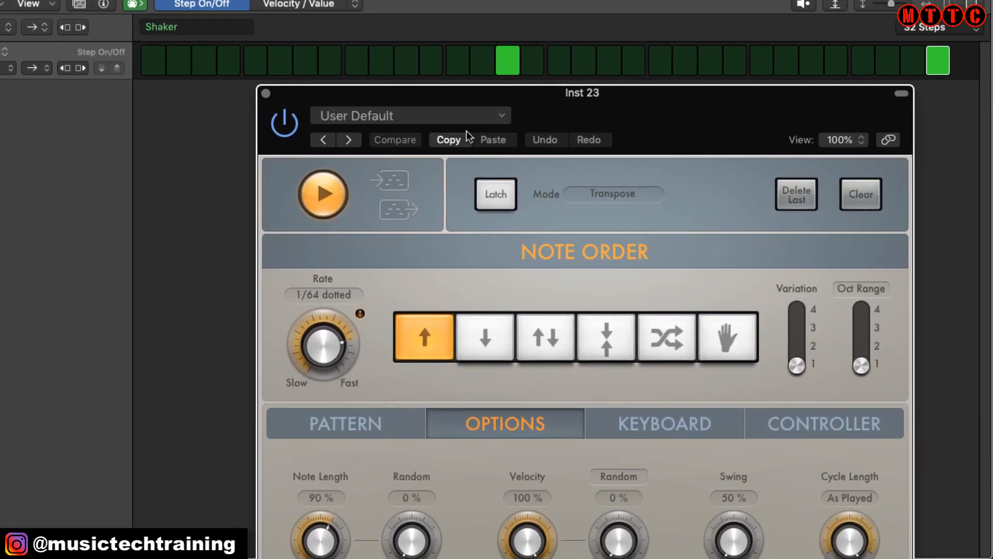
left_click(284, 123)
left_click(284, 123)
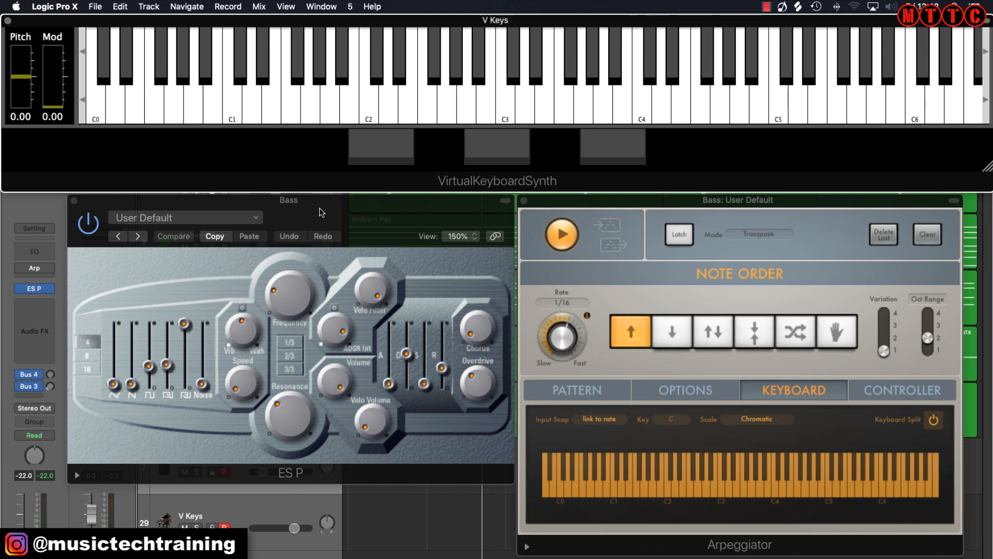
Look through the ES P presets on the Bass track and bring its Arpeggiator to the front
left_click(253, 221)
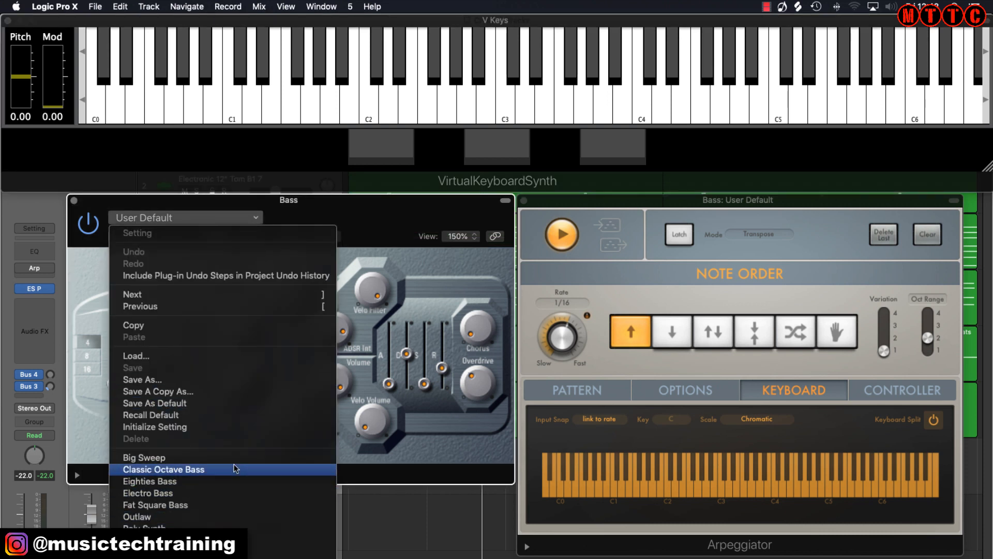
left_click(381, 225)
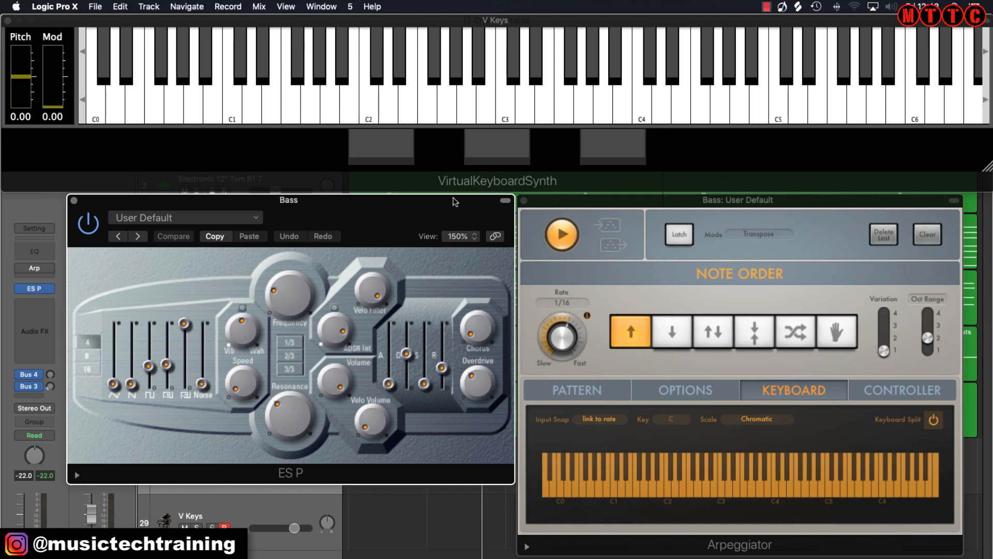
left_click(619, 220)
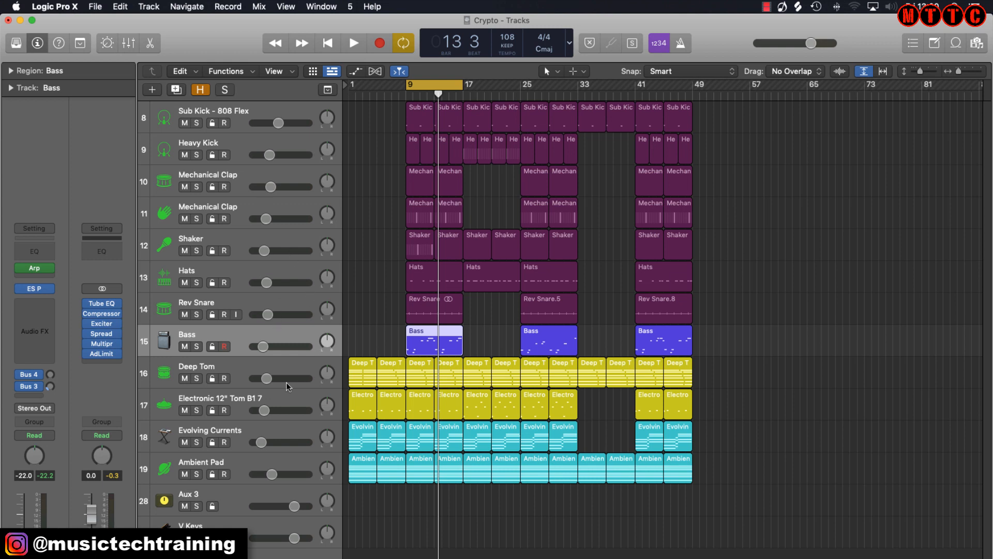
Solo the Evolving Currents and Ambient Pad tracks and select Evolving Currents
left_click(196, 443)
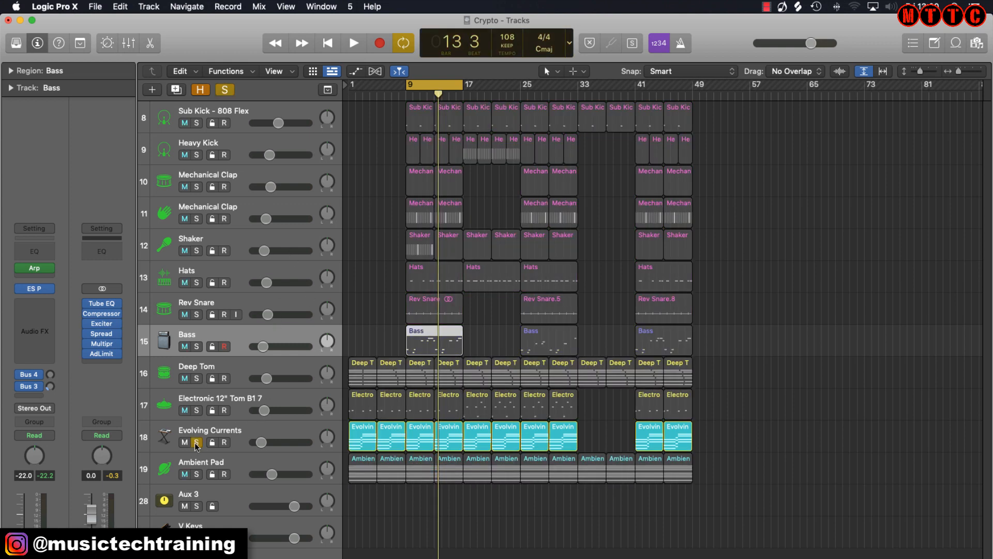
left_click(197, 474)
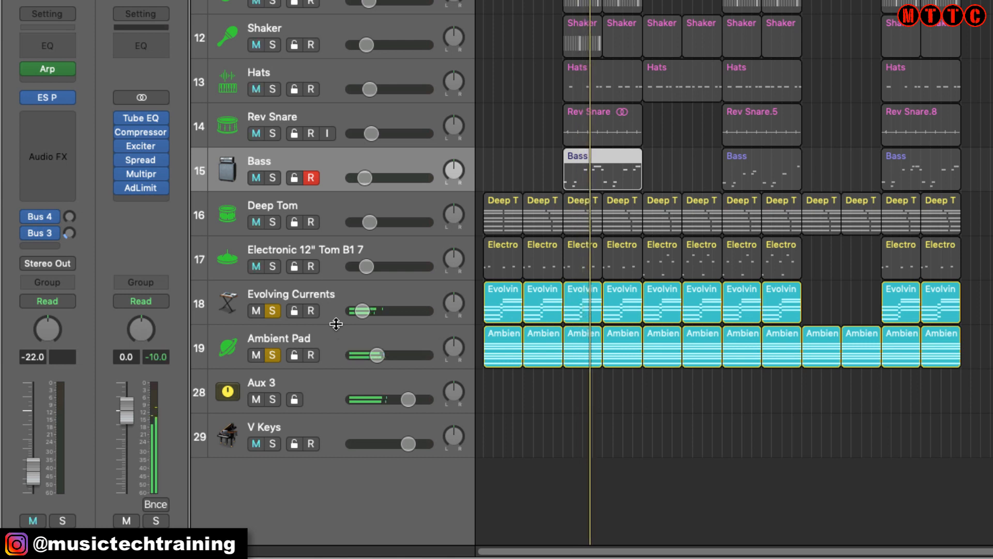
left_click(340, 292)
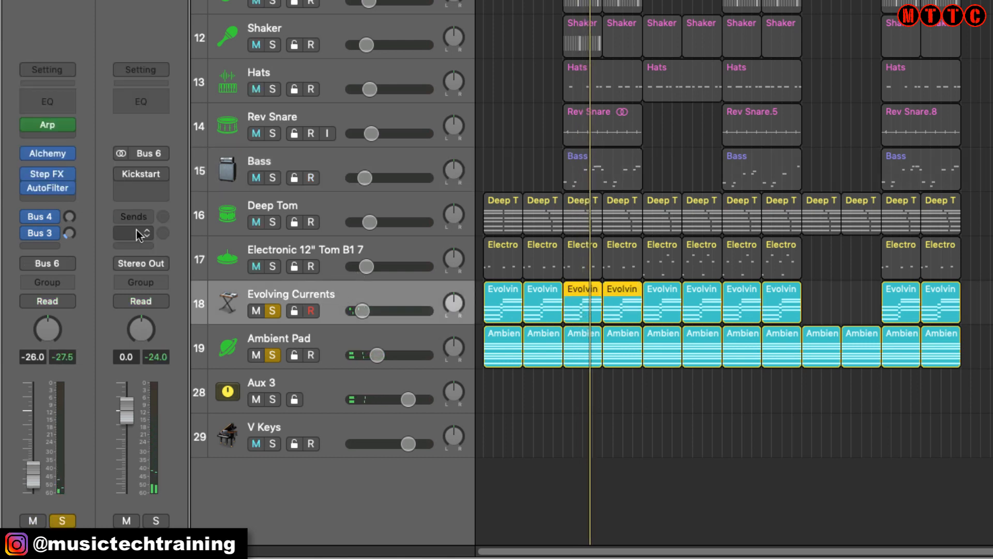
Open Kickstart on Aux 3, dismiss its demo notice, and play the soloed tracks with the plug-in bypassed
mouse_move(158, 178)
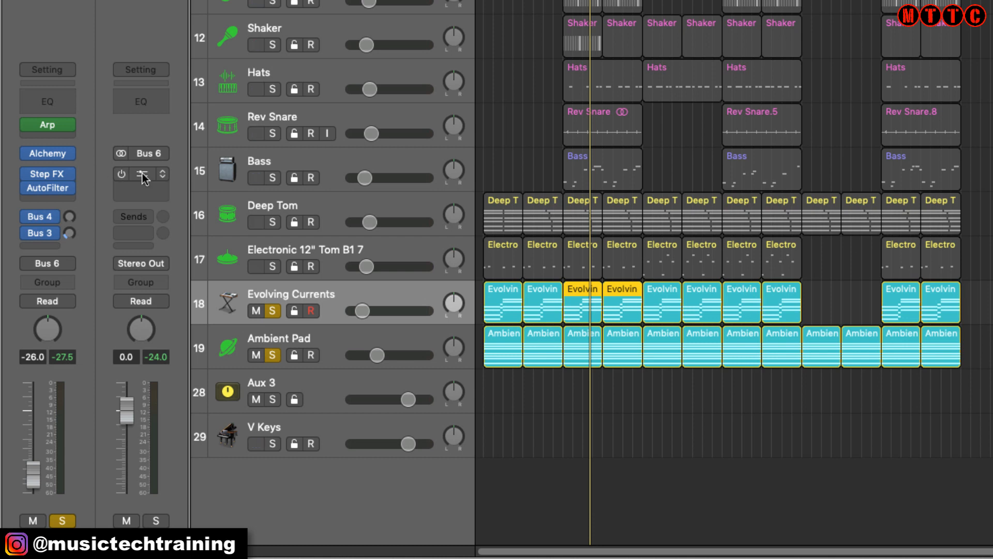
left_click(129, 175)
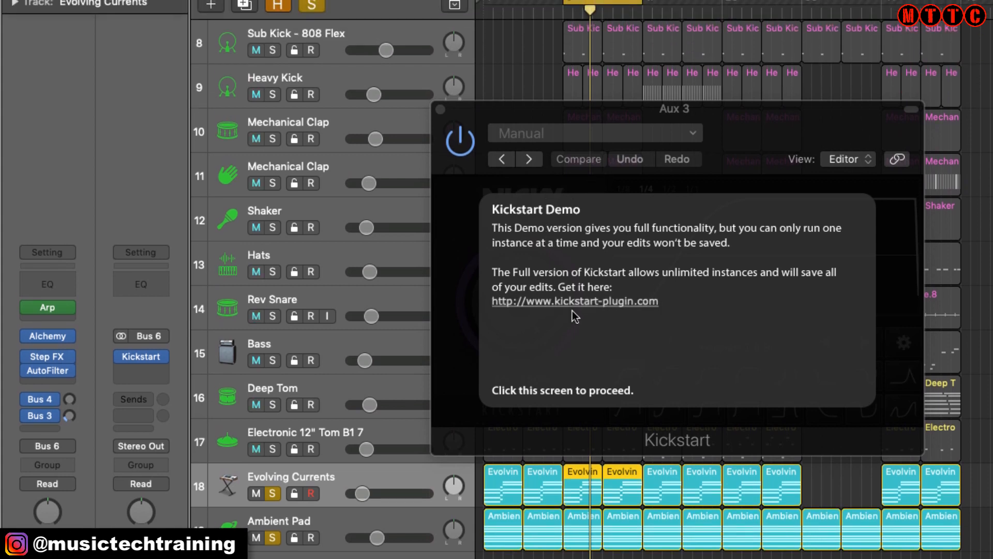
left_click(572, 311)
left_click_drag(778, 115, 819, 38)
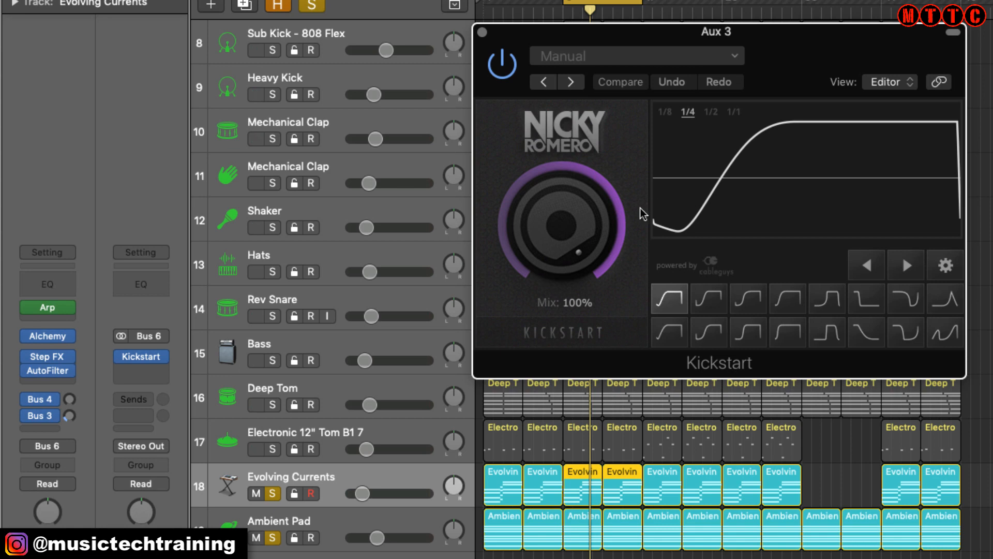
left_click(509, 73)
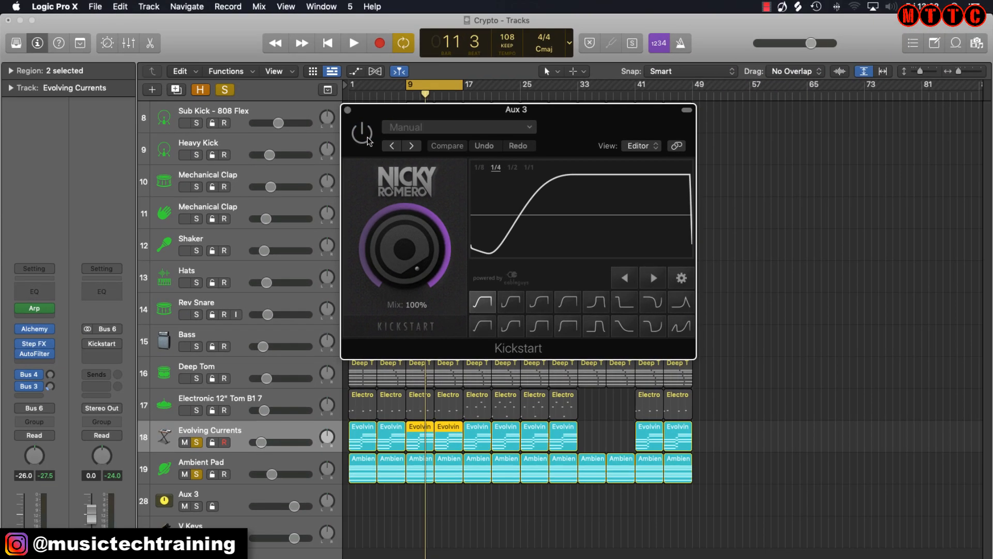
key("space")
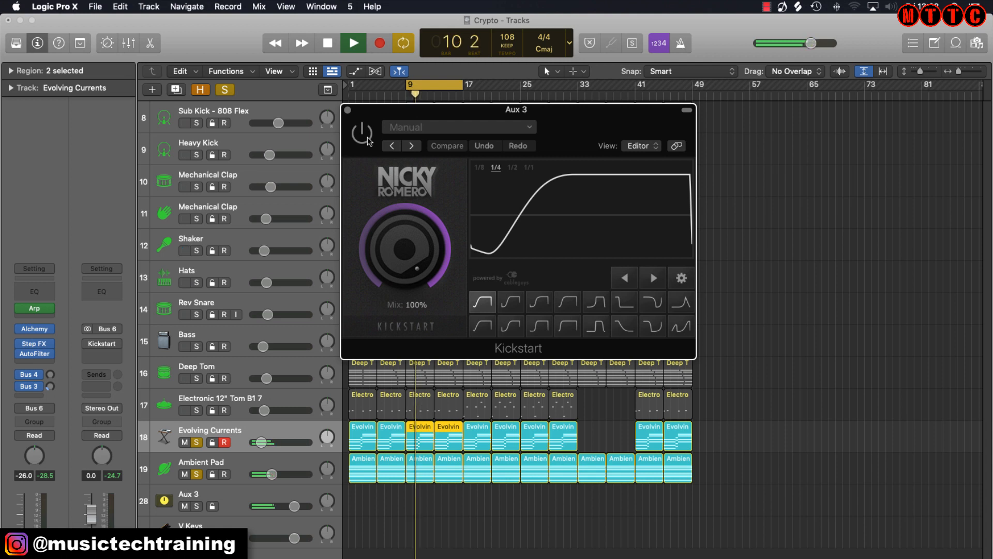
Turn Kickstart back on for Aux 3 and try its ducking curves, including Nice & Tight, ending on Subbass Chain
left_click(368, 141)
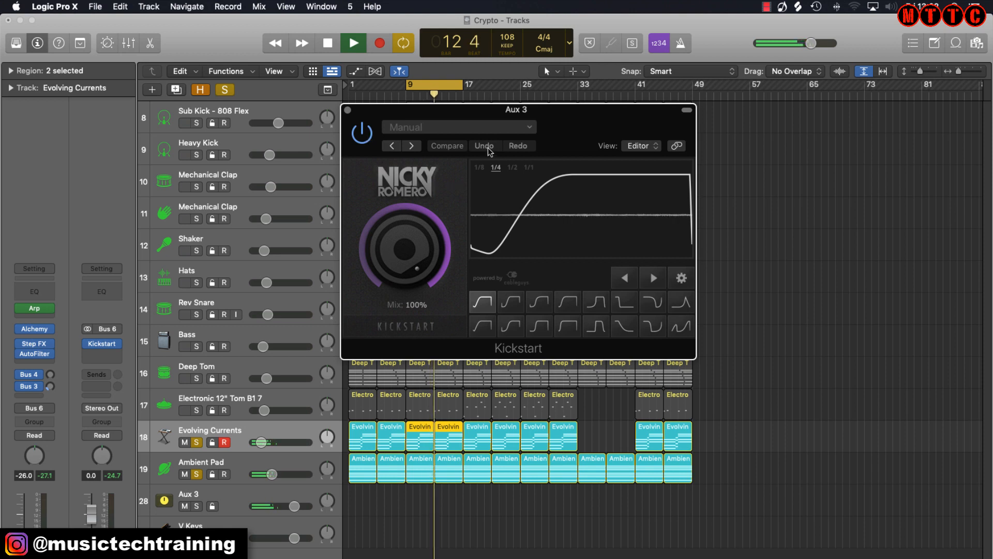
left_click(510, 128)
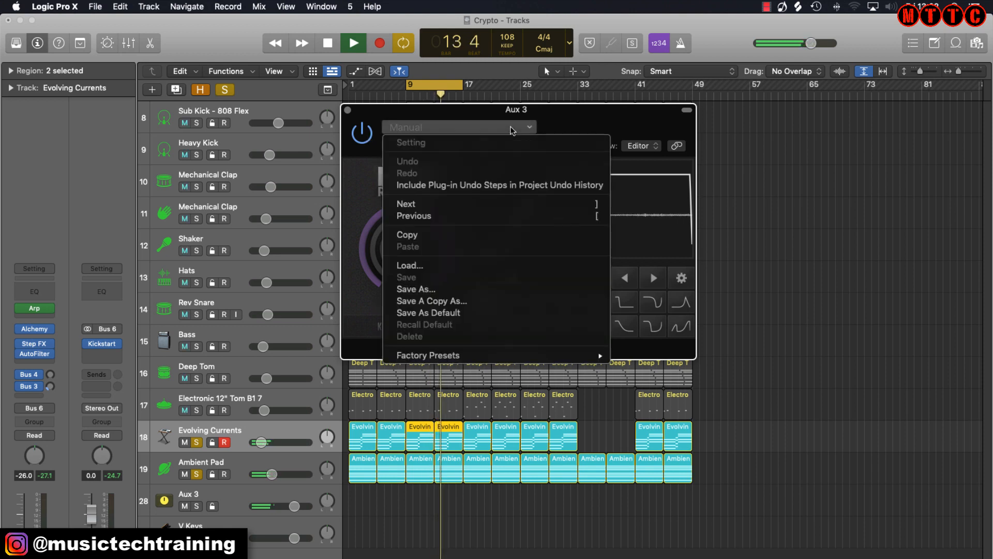
left_click(436, 236)
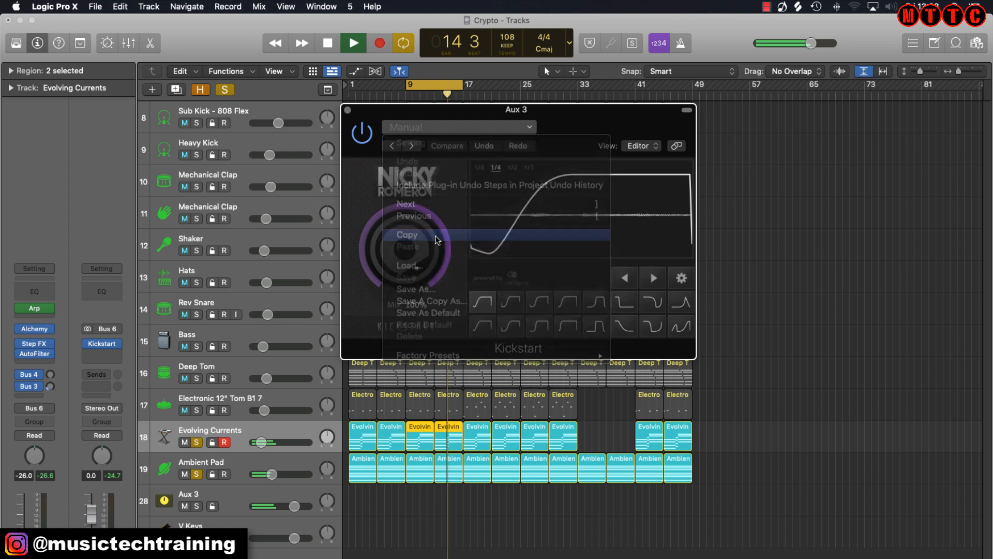
left_click(510, 303)
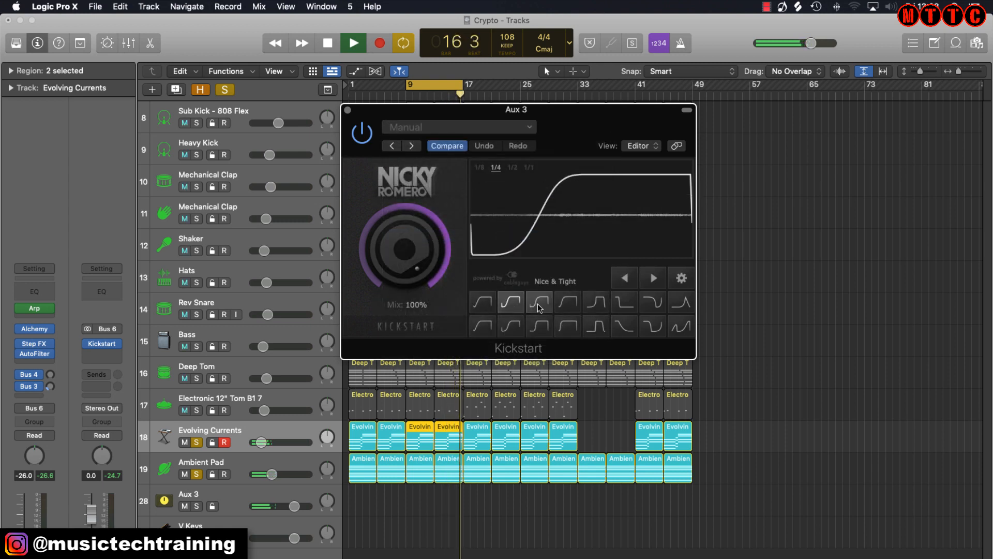
left_click(539, 304)
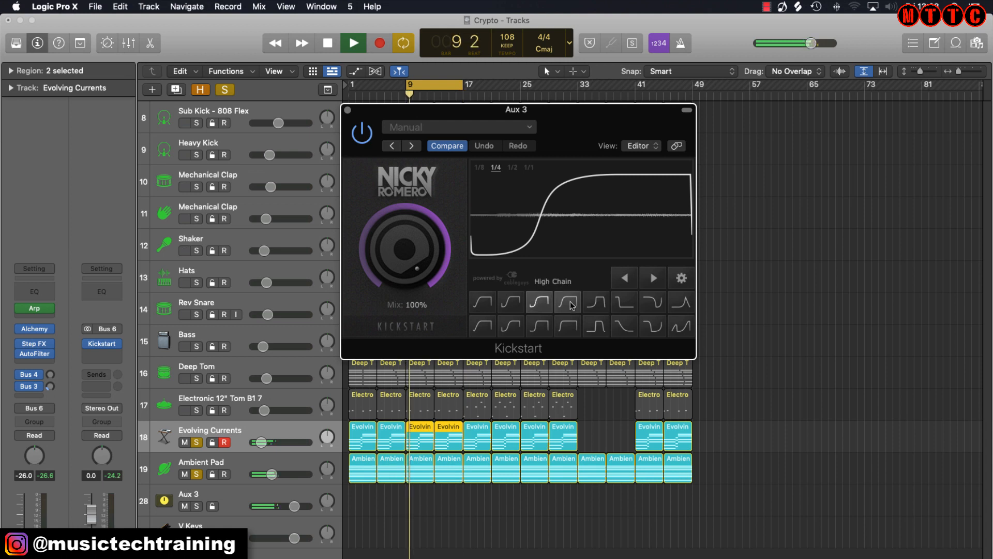
left_click(599, 306)
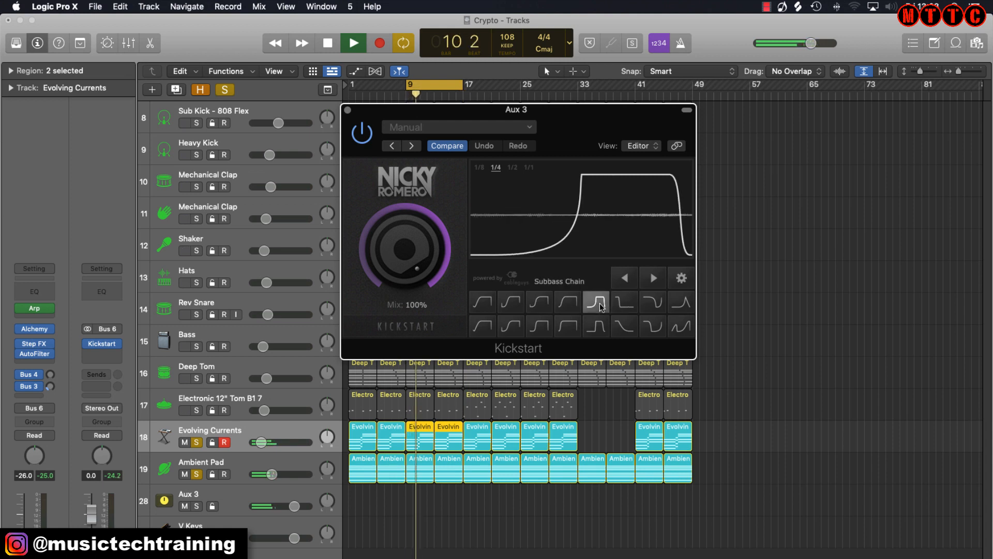
Play the full arrangement over the loop starting at bar 9 with no tracks soloed
key("space")
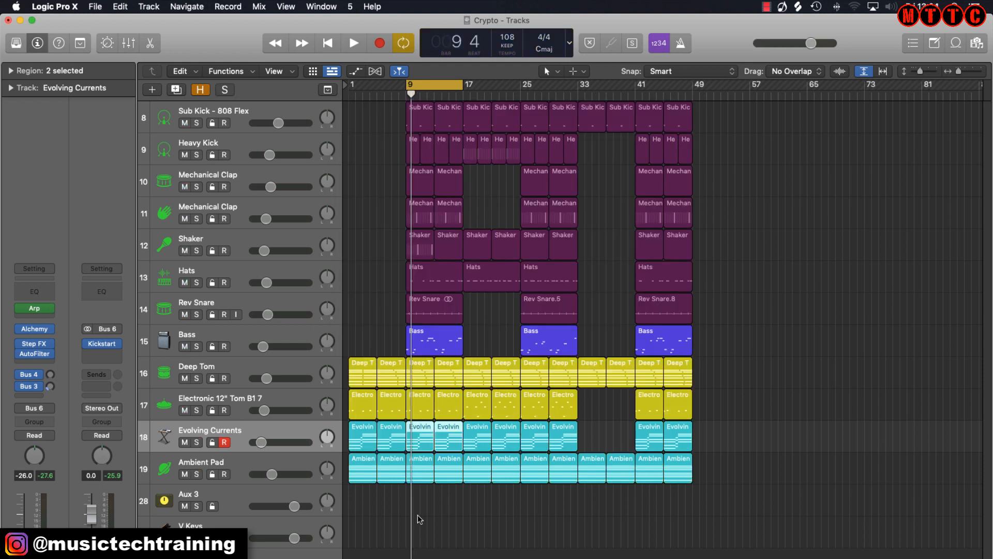
key("space")
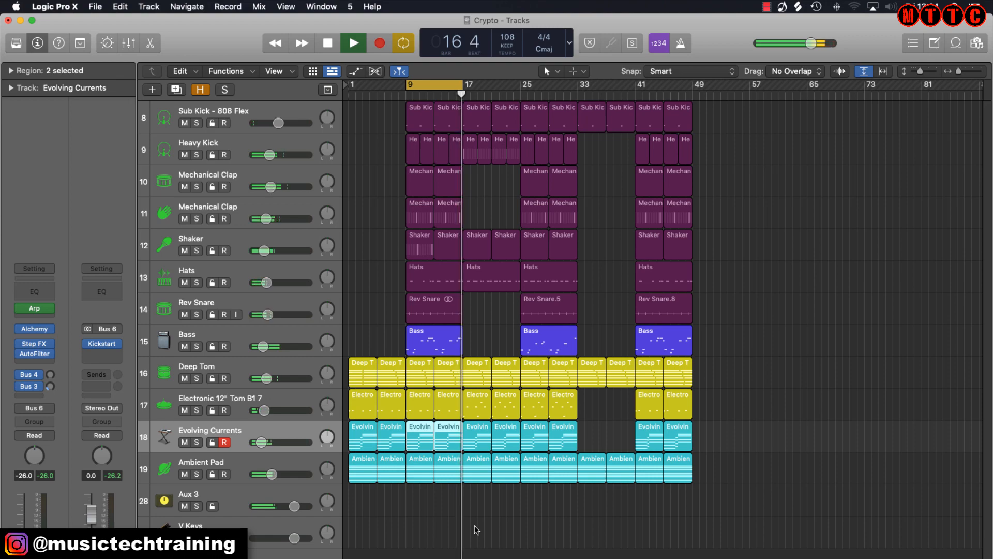
key("space")
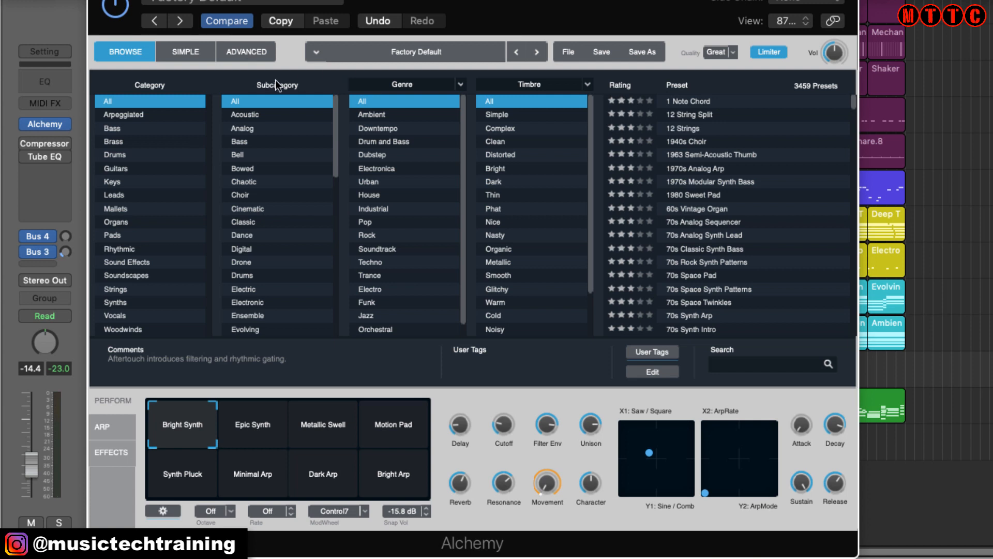
Initialize the preset of the Vox Sample track's Alchemy and open audio import for source A
left_click(565, 51)
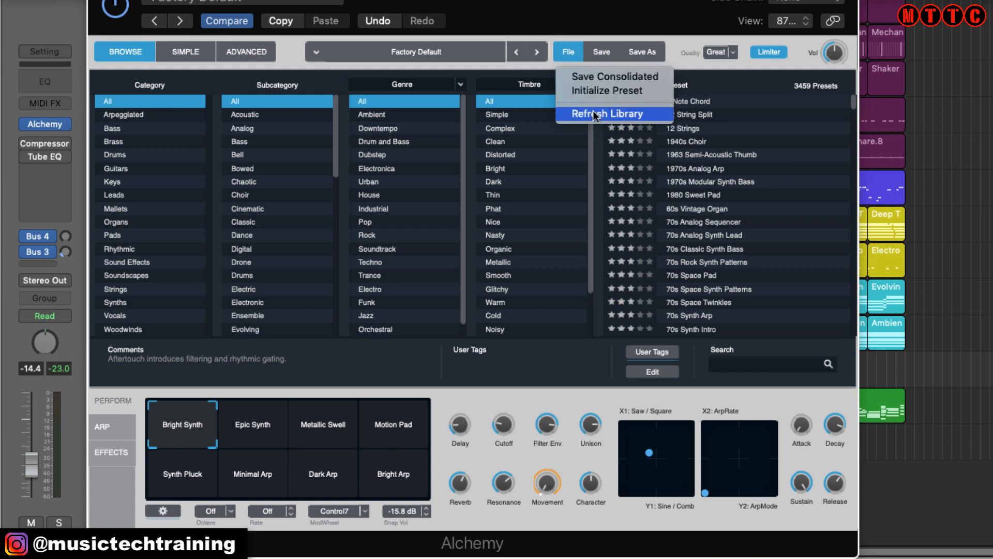
left_click(609, 92)
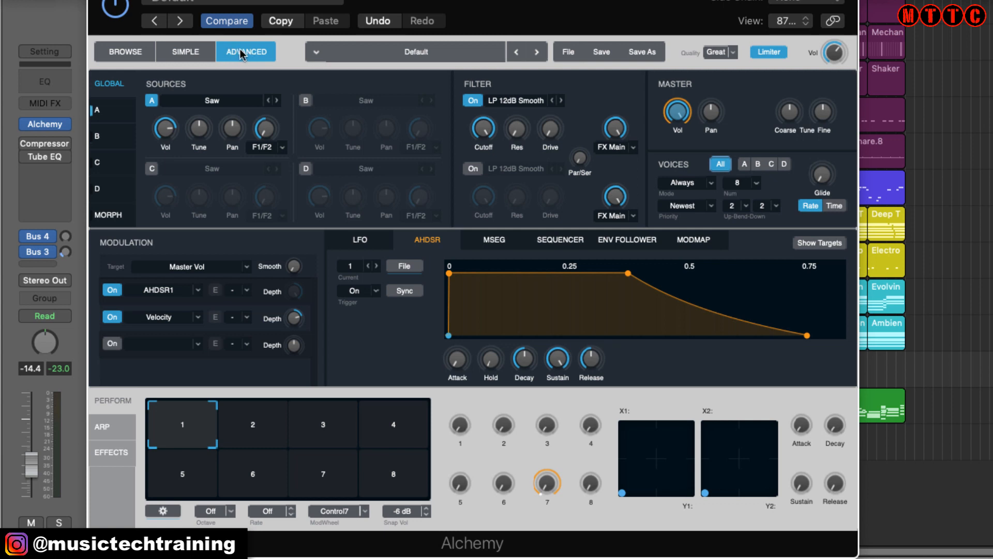
left_click(218, 105)
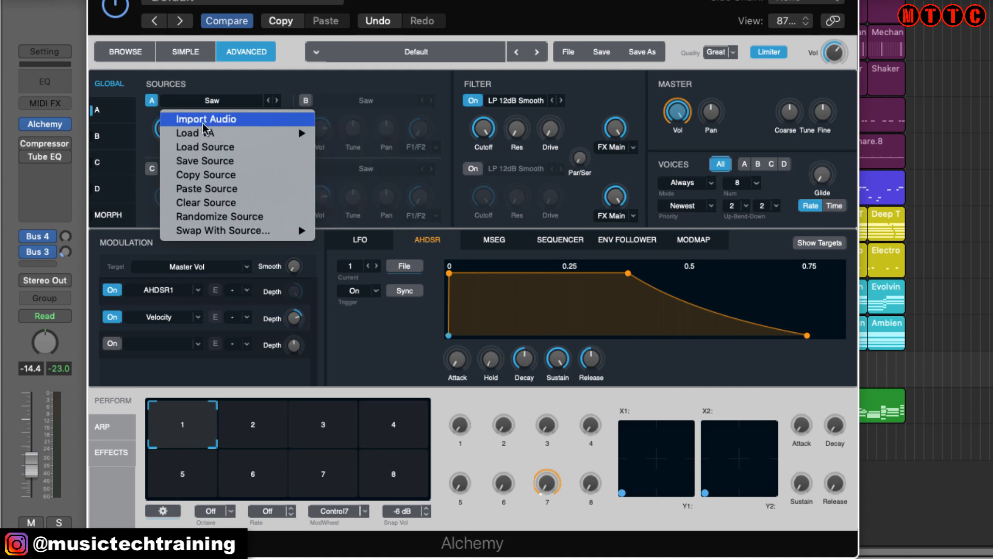
left_click(205, 122)
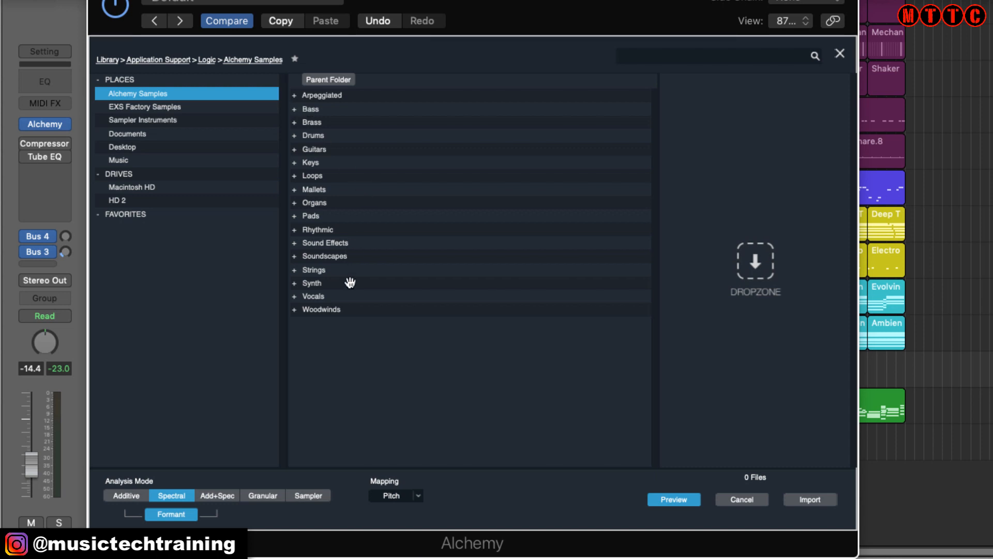
Import AH Lofi B3.wav from Vocals > Solo Vocals > Sustain > Ah Lofi into source A with Spectral analysis
double_click(320, 296)
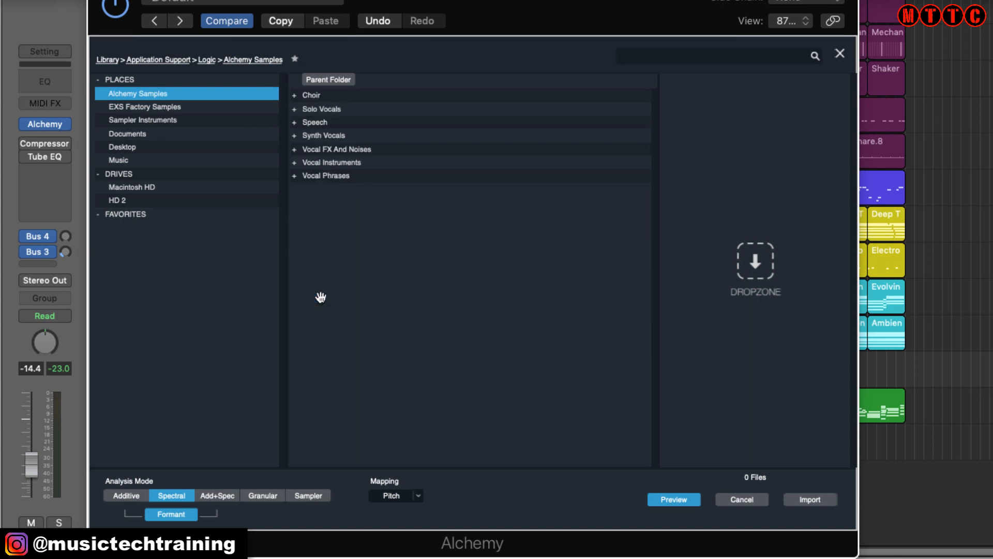
double_click(331, 110)
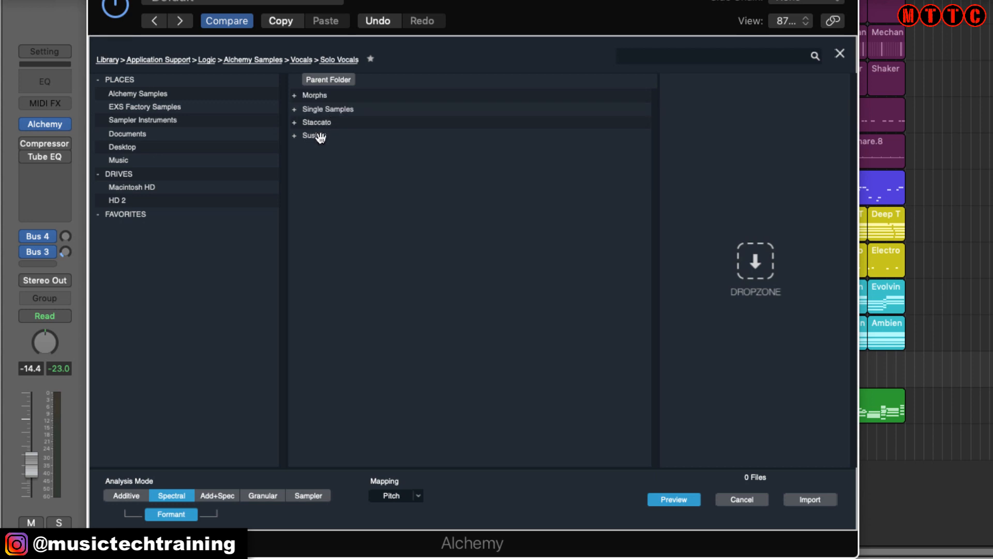
double_click(320, 136)
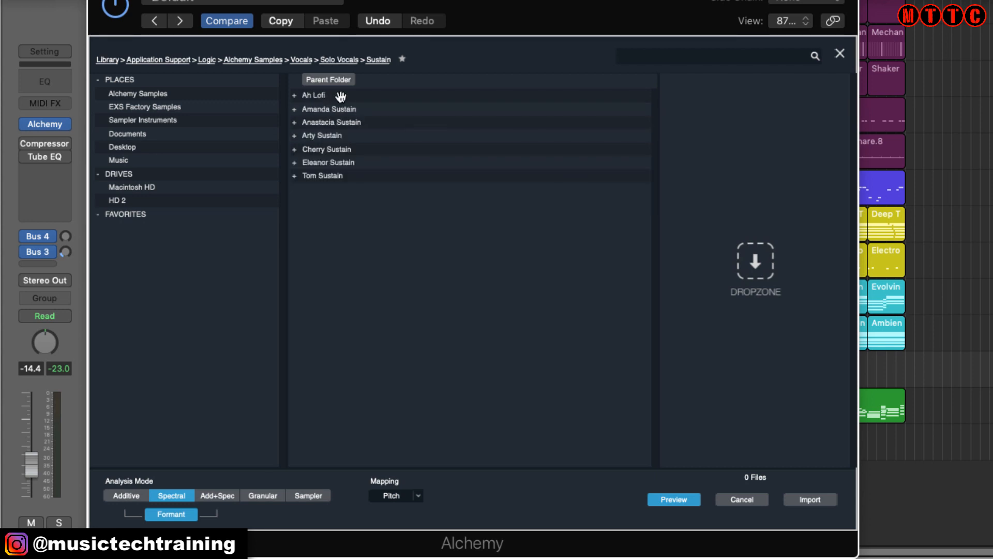
double_click(317, 97)
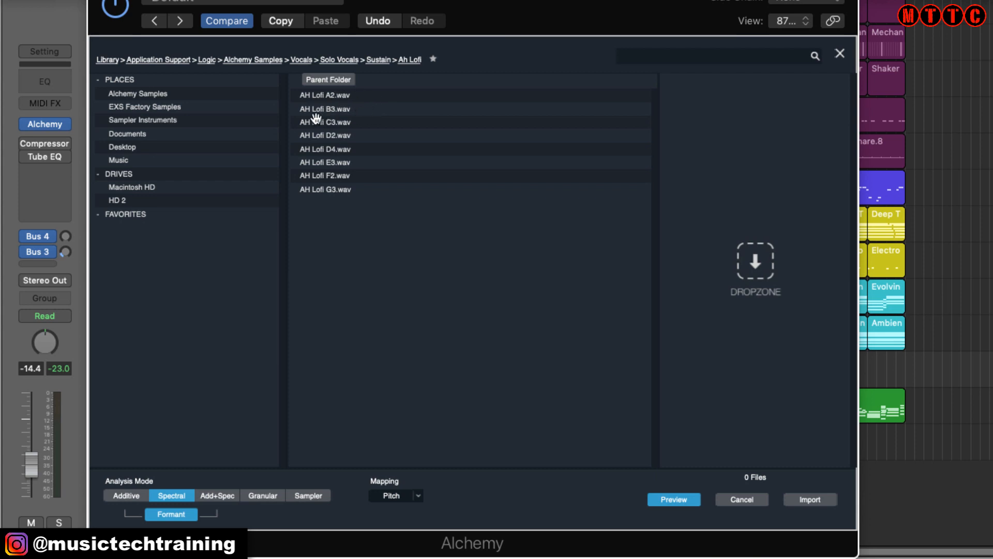
left_click(324, 111)
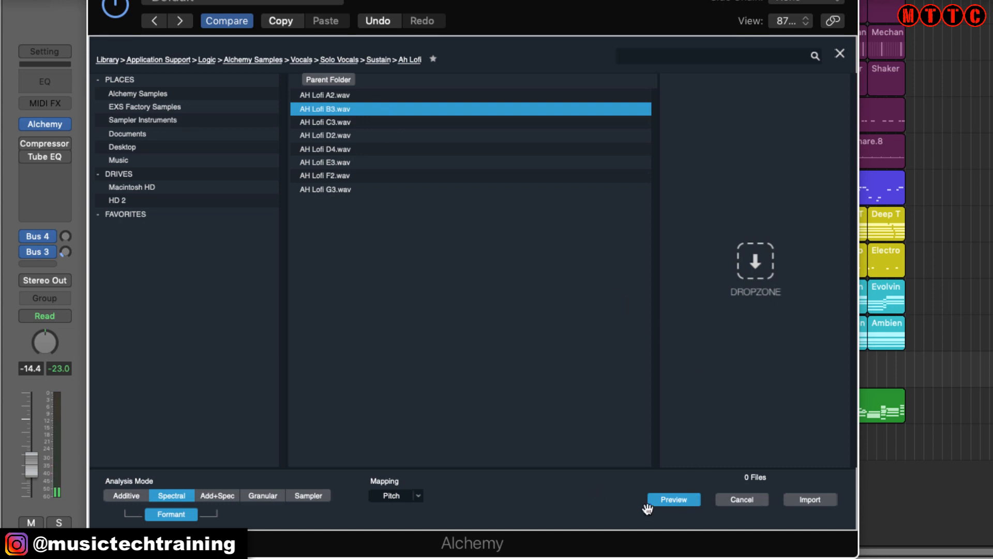
left_click(808, 500)
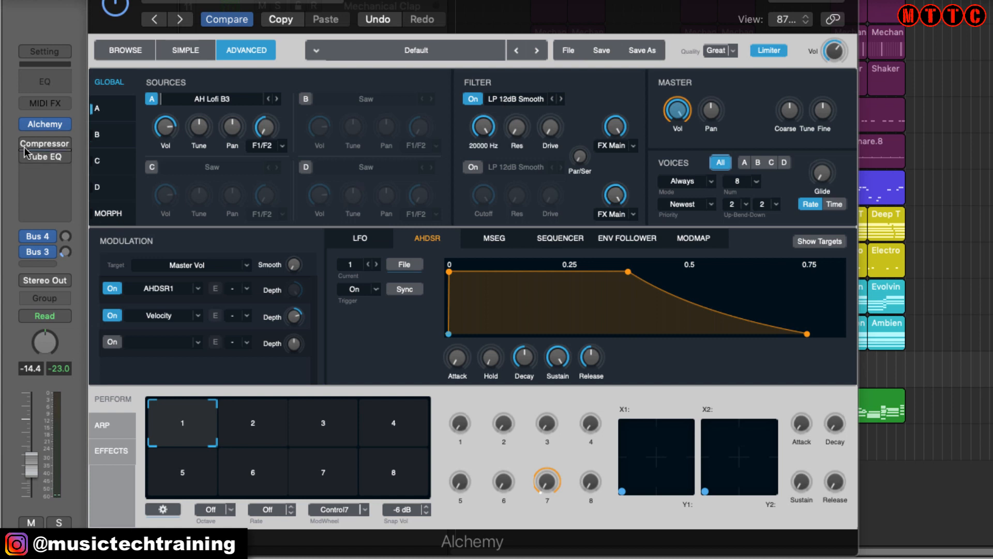
Turn on the Compressor and Tube EQ inserts on the Vox Sample channel strip
mouse_move(21, 144)
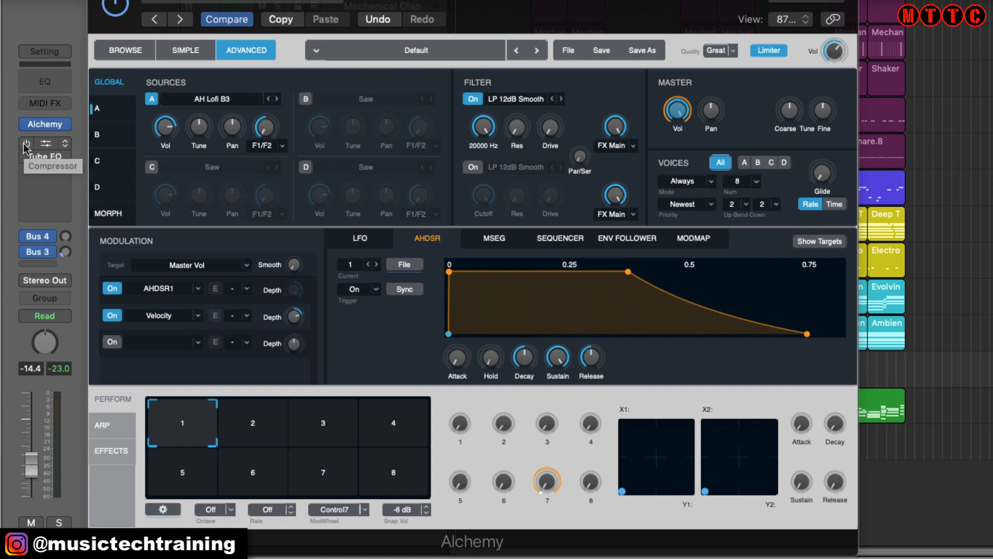
left_click(24, 145)
left_click(24, 156)
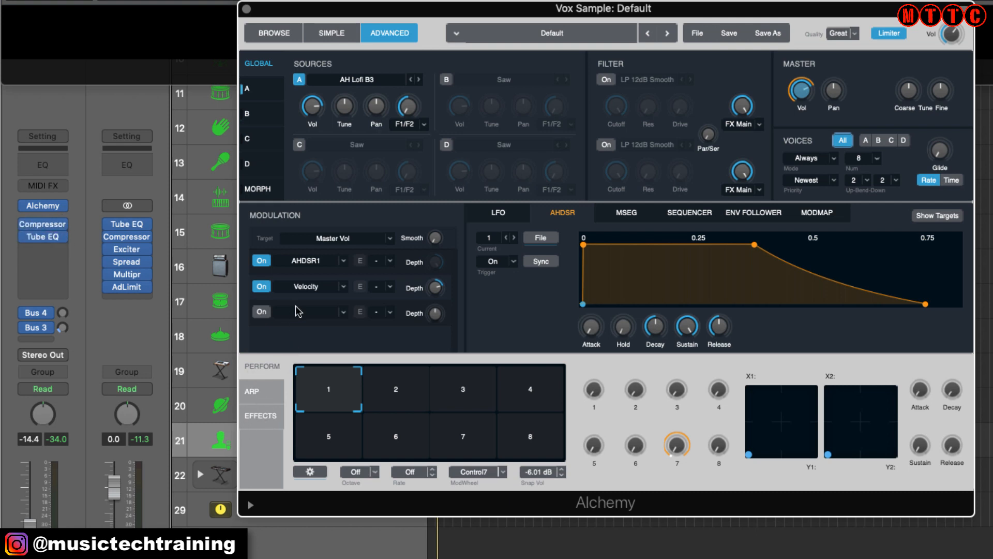
Turn on the Acoustic Reverb, Delay and Phat Compressor in Alchemy's main effects rack
left_click(261, 416)
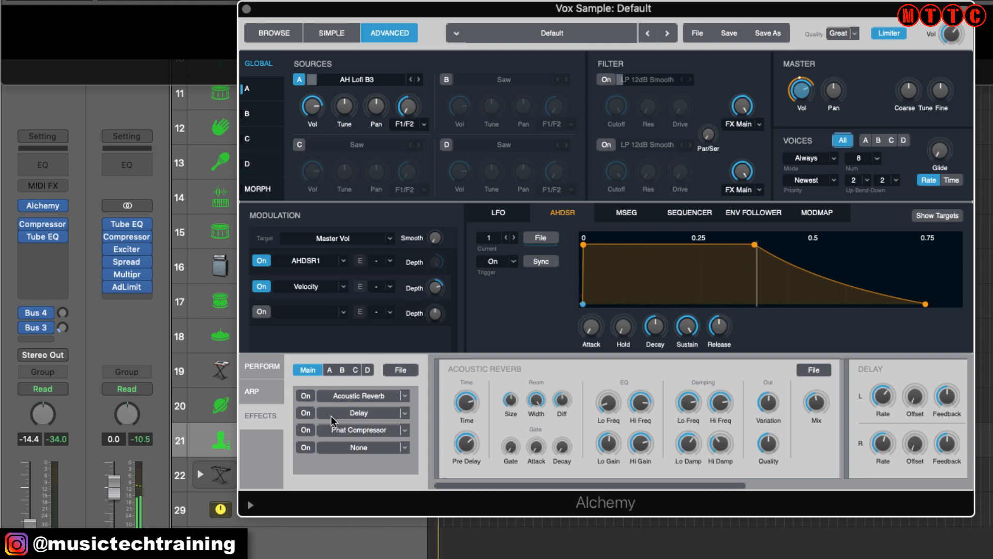
left_click(306, 397)
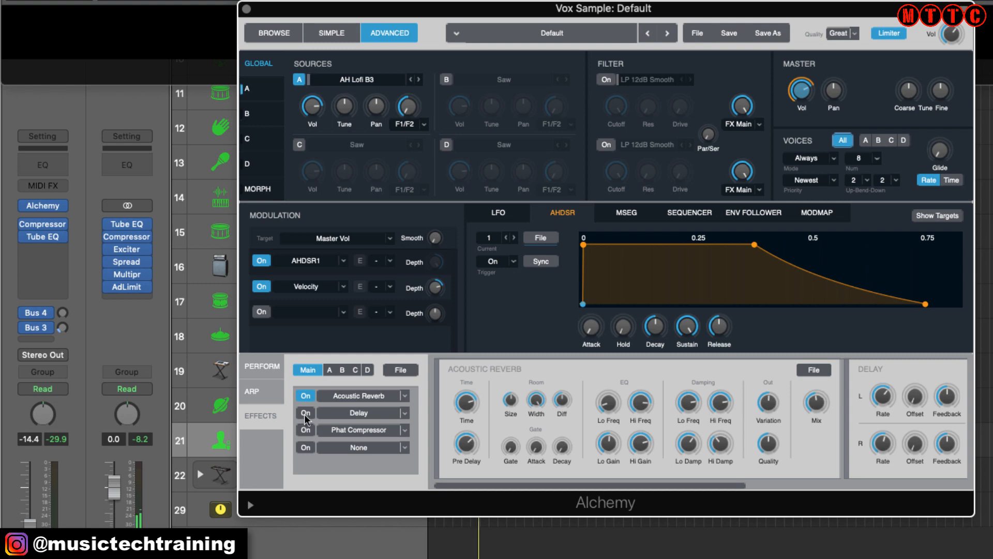
left_click(305, 414)
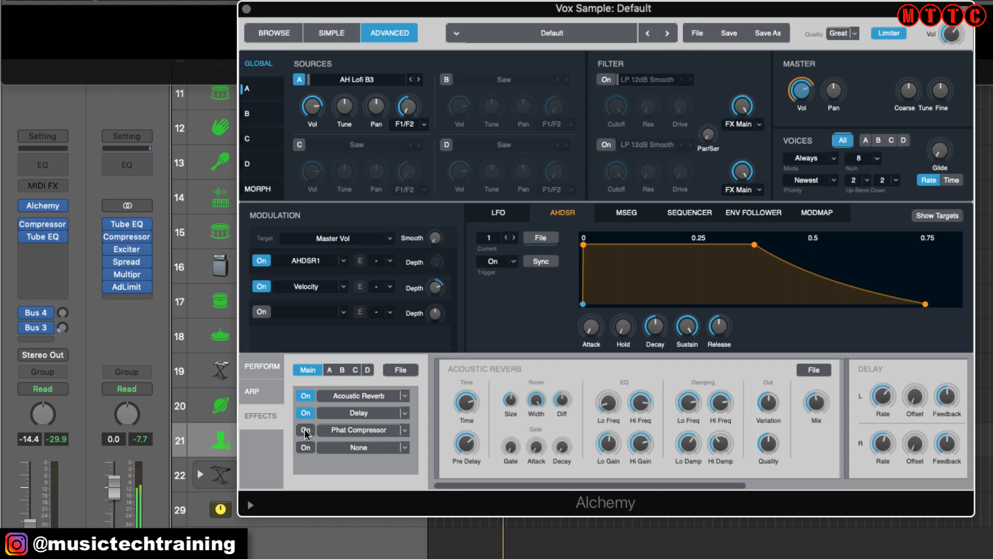
left_click(306, 430)
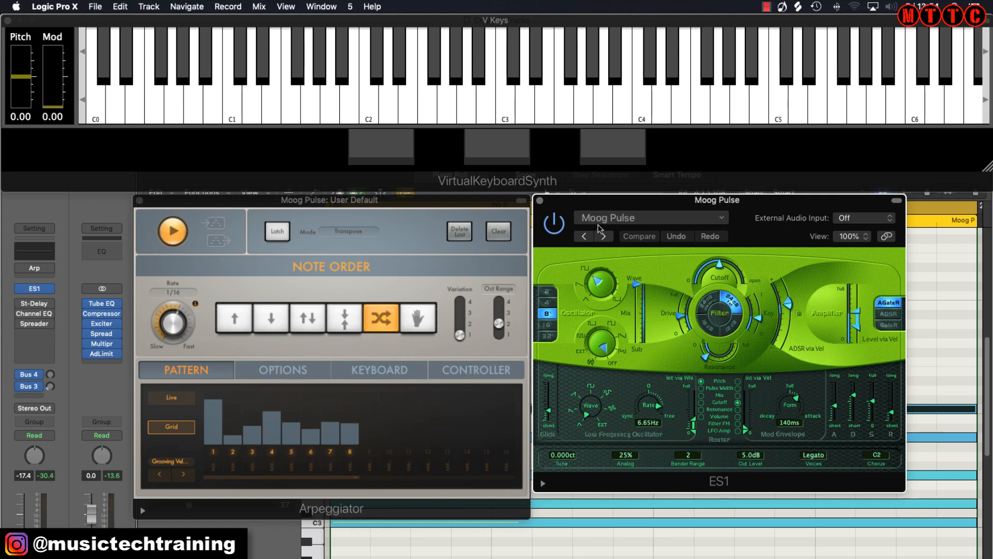
Look through the Moog Pulse track's ES1 presets and its Arpeggiator's factory patterns, keeping Grooving Velocity 01
left_click(613, 220)
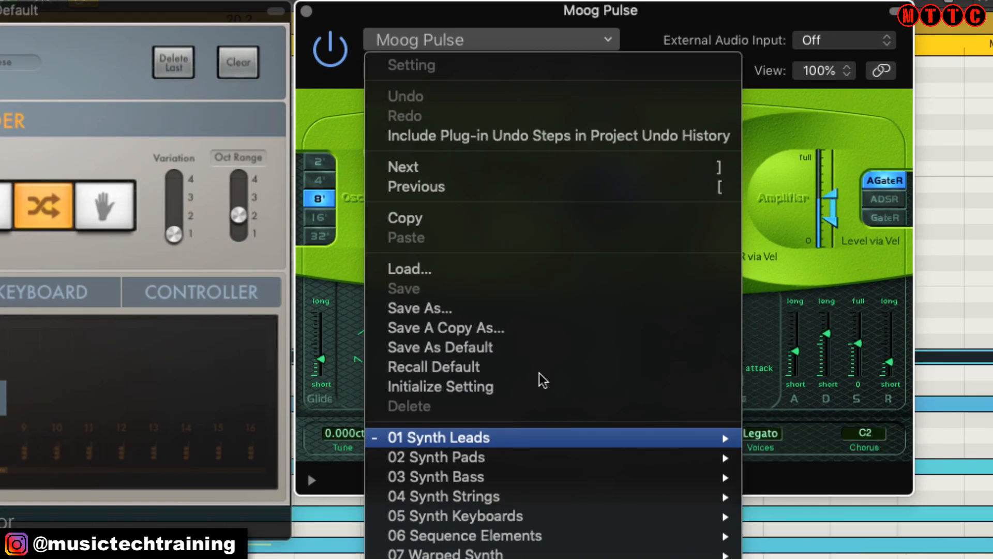
left_click(821, 201)
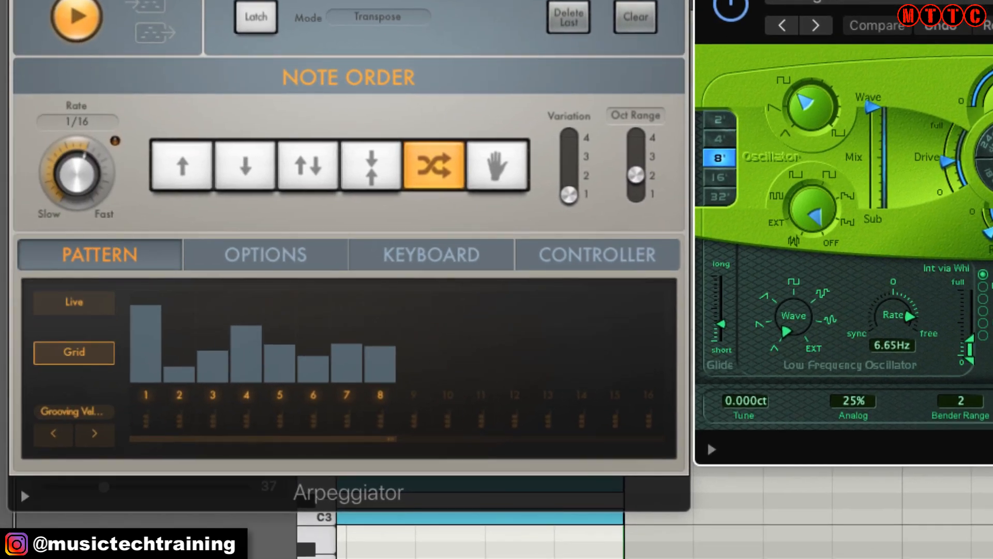
left_click(91, 420)
mouse_move(90, 417)
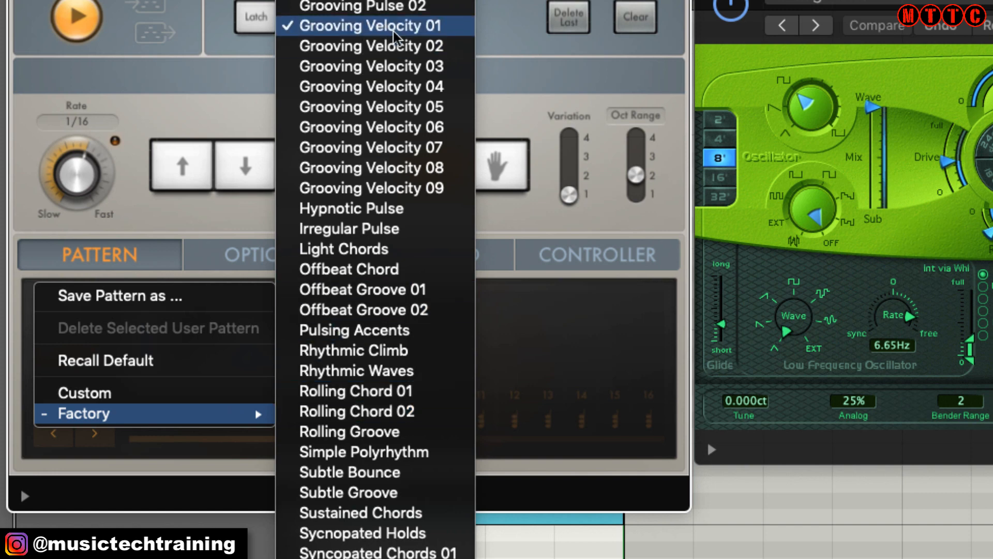
left_click(396, 46)
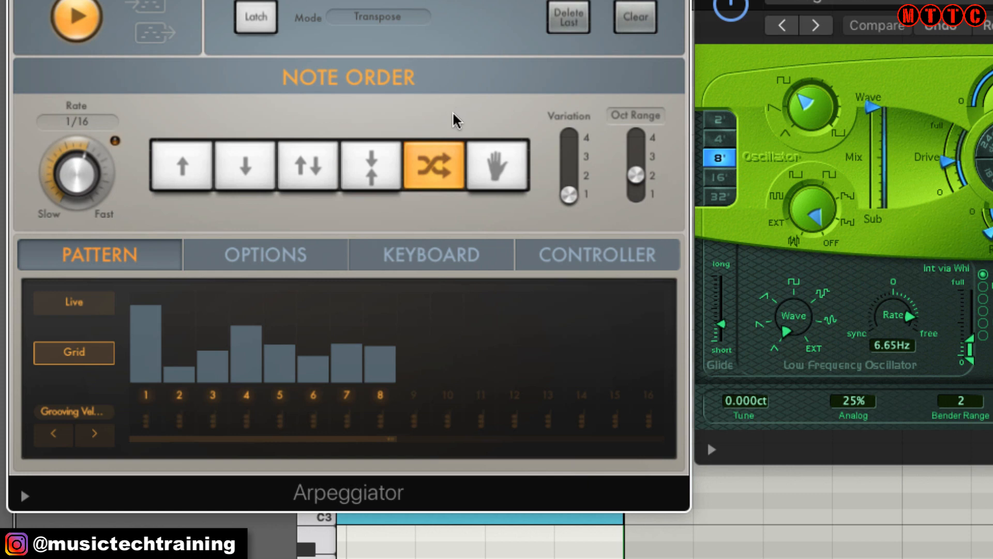
Play the soloed Moog Pulse track and look over its regions across the arrangement
key("space")
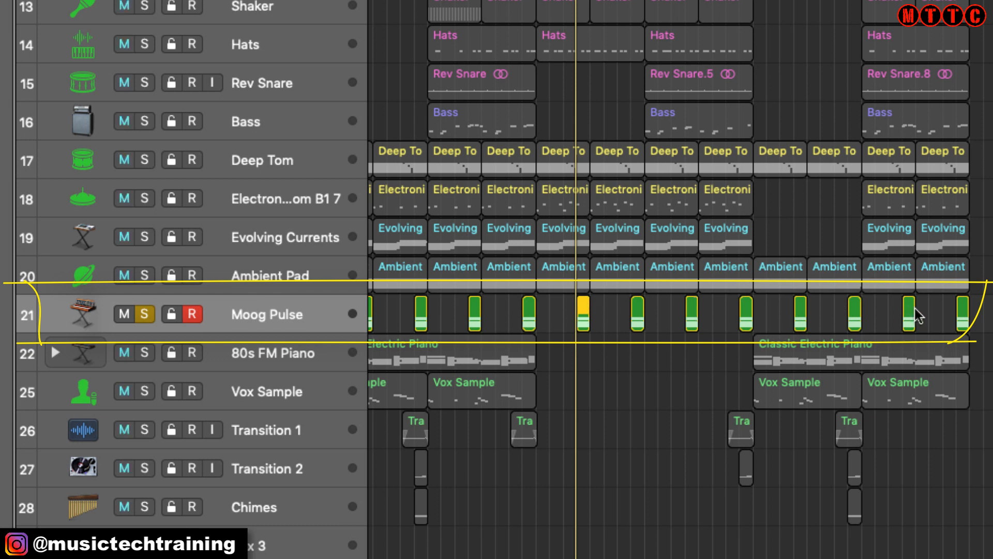
scroll(909, 314, "left", 2)
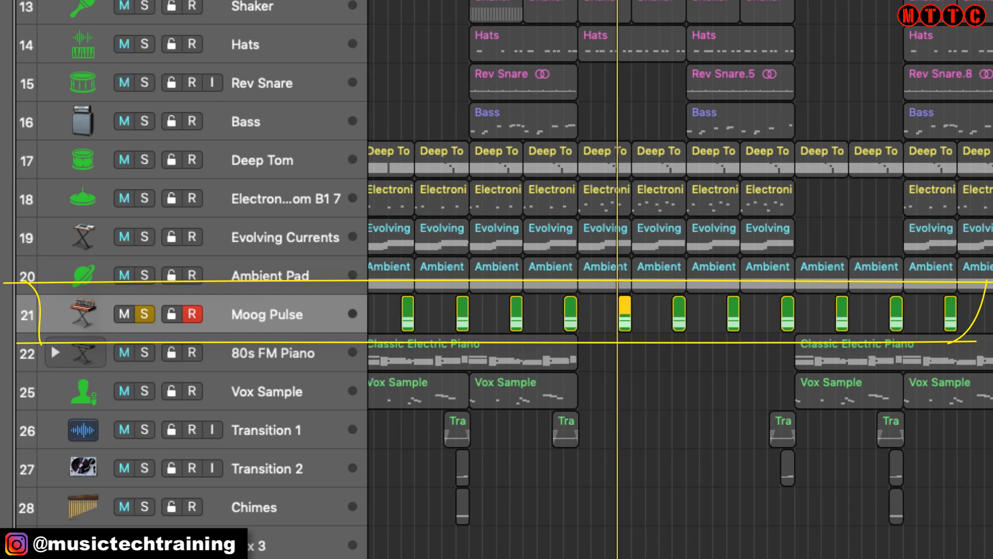